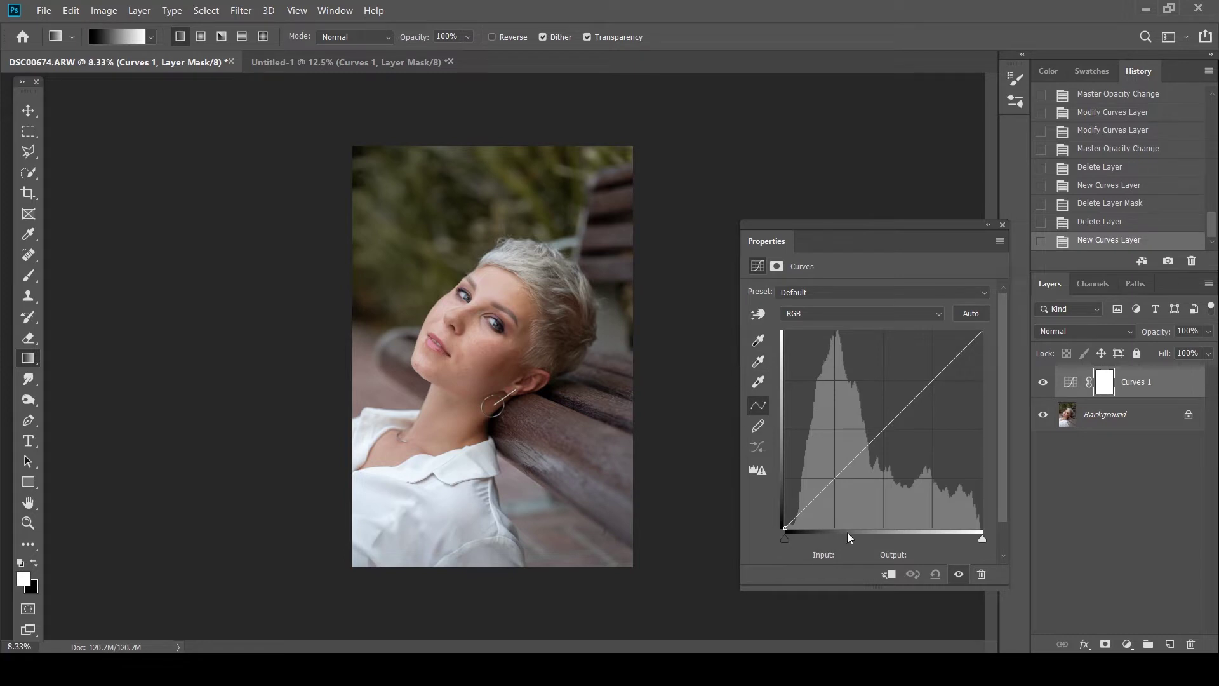
- Close the Curves 1 Properties panel and leave the curve straight
left_click(1003, 225)
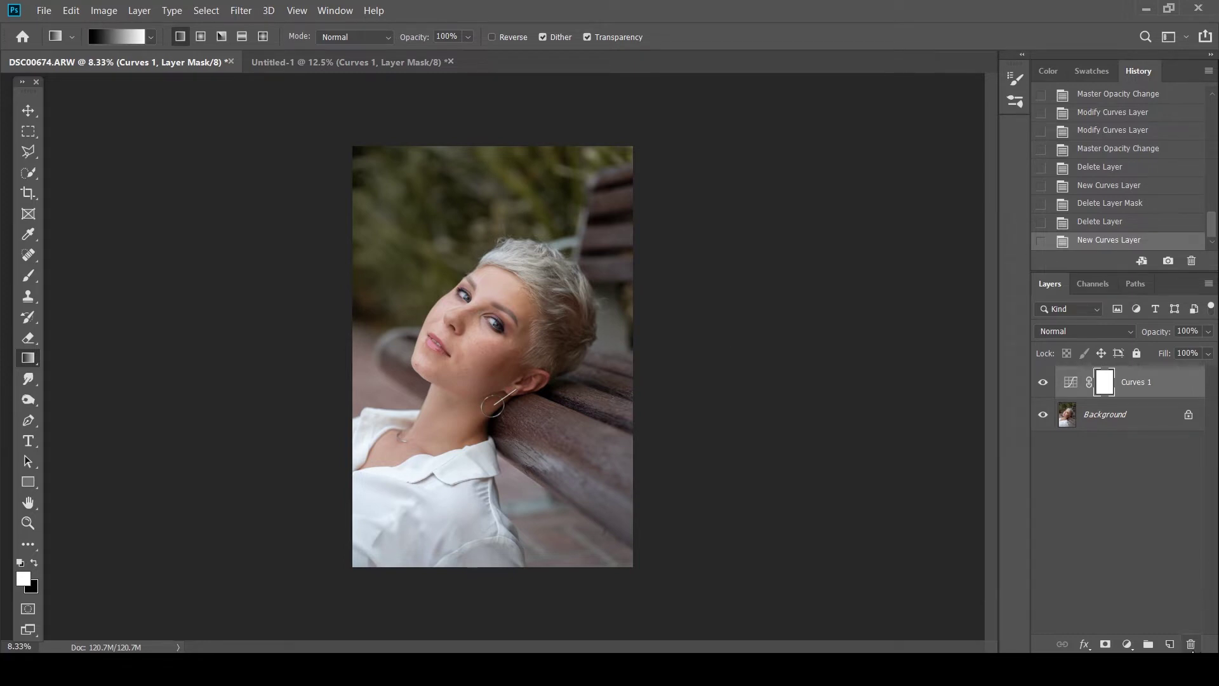
- Delete the old Curves 1 layer, add a fresh default Curves layer, then switch to Untitled-1
left_click(1191, 644)
left_click(1191, 644)
left_click(1127, 644)
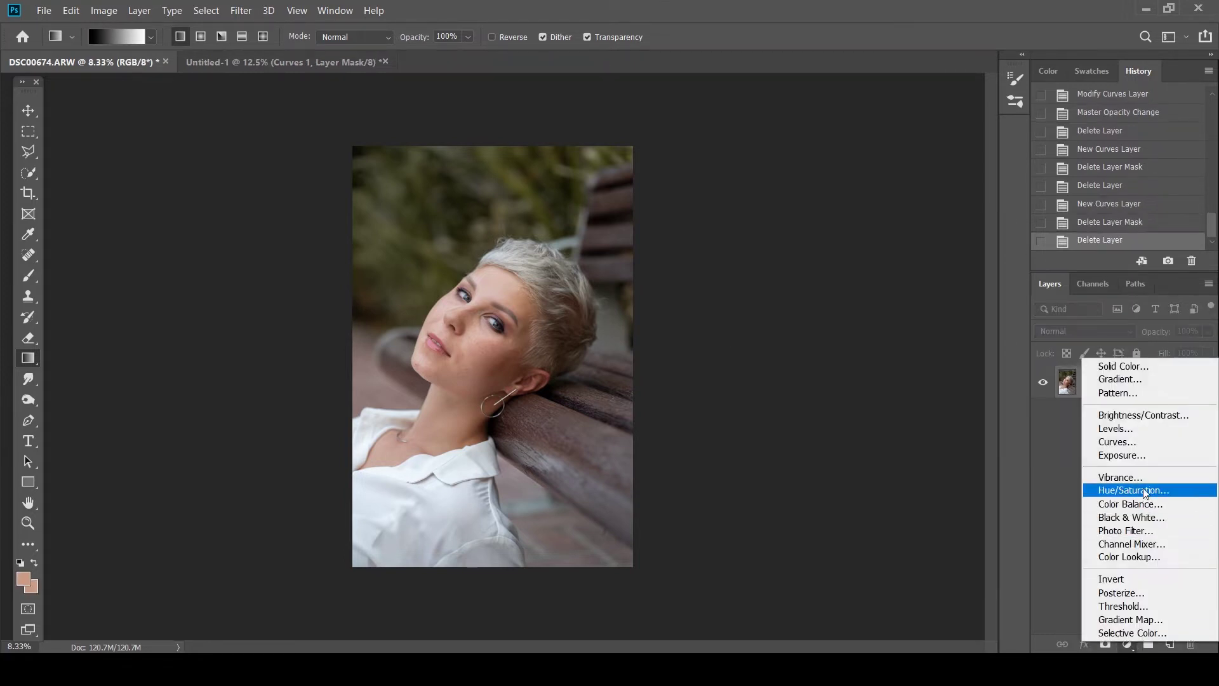
left_click(1138, 441)
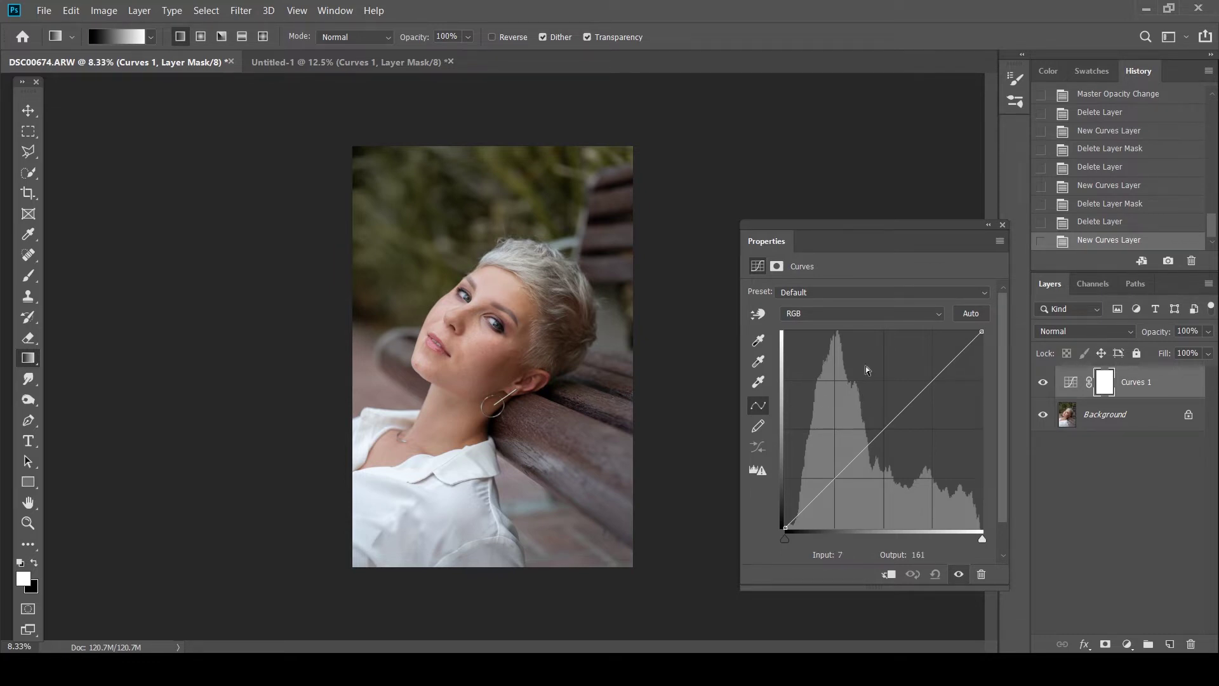
left_click(300, 64)
- Reopen the gradient's Curves 1 settings and move the Properties panel off the gradient
left_click(1003, 224)
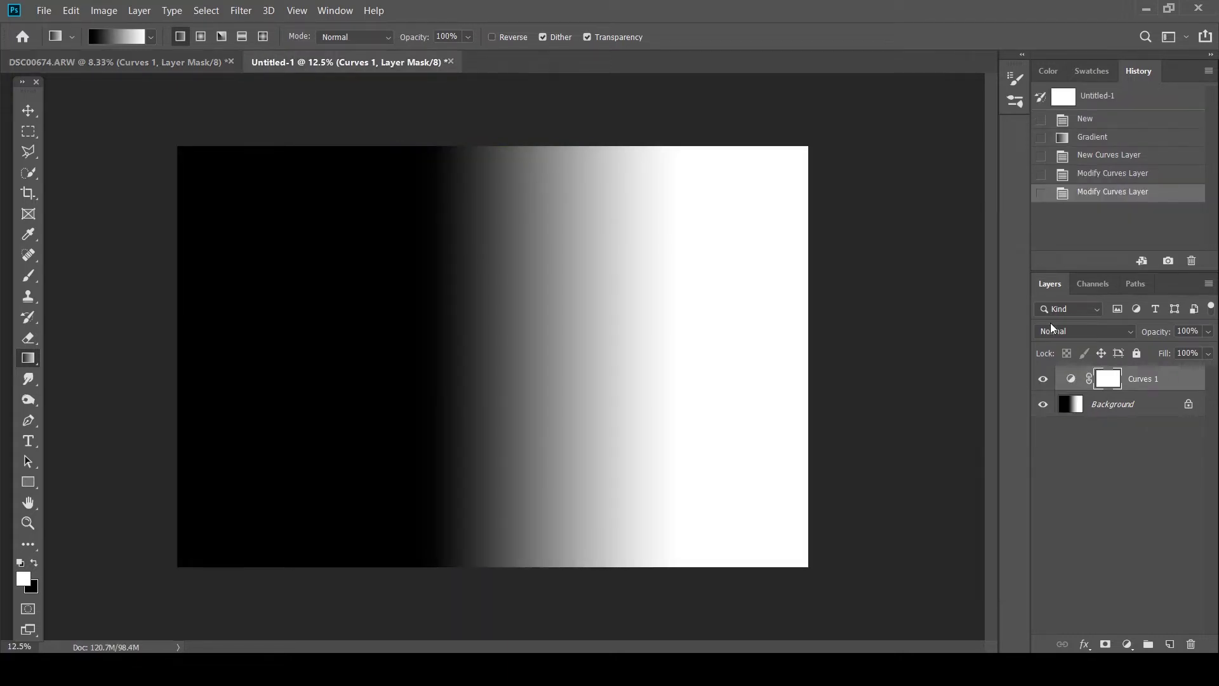
left_click(1072, 380)
double_click(1077, 385)
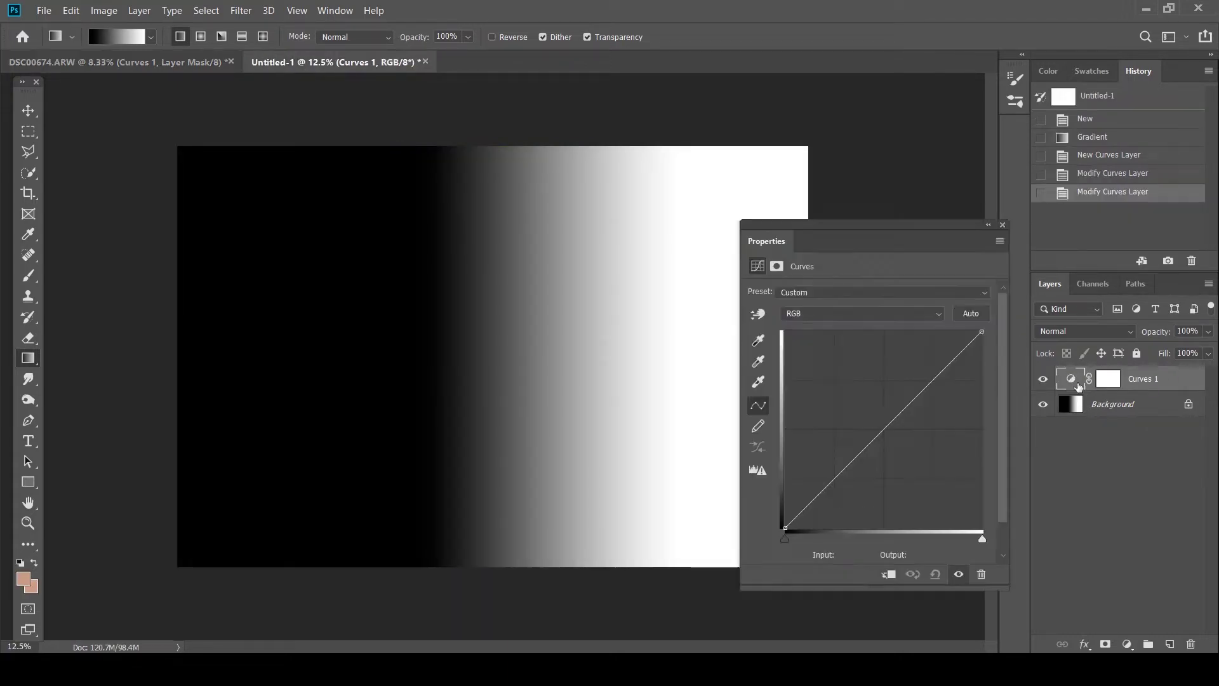
left_click_drag(894, 218, 963, 184)
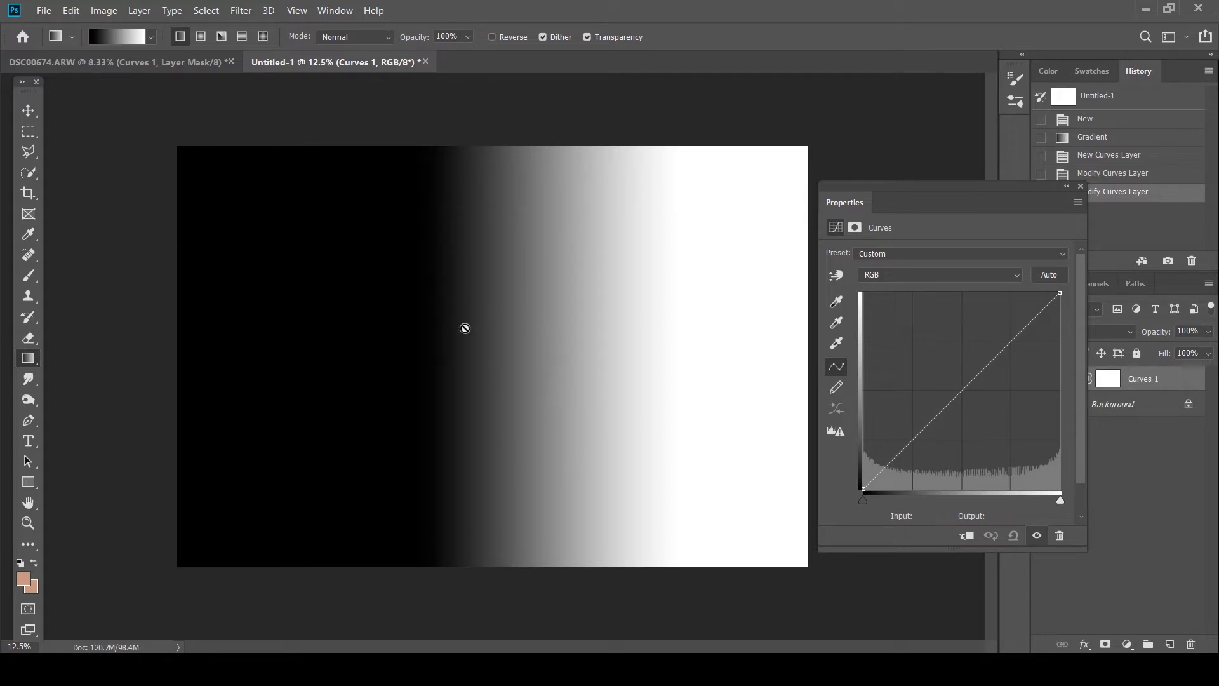
- Test on the gradient: darken midtones, reset, then lower white output and raise black output
left_click(962, 392)
left_click_drag(962, 392, 984, 437)
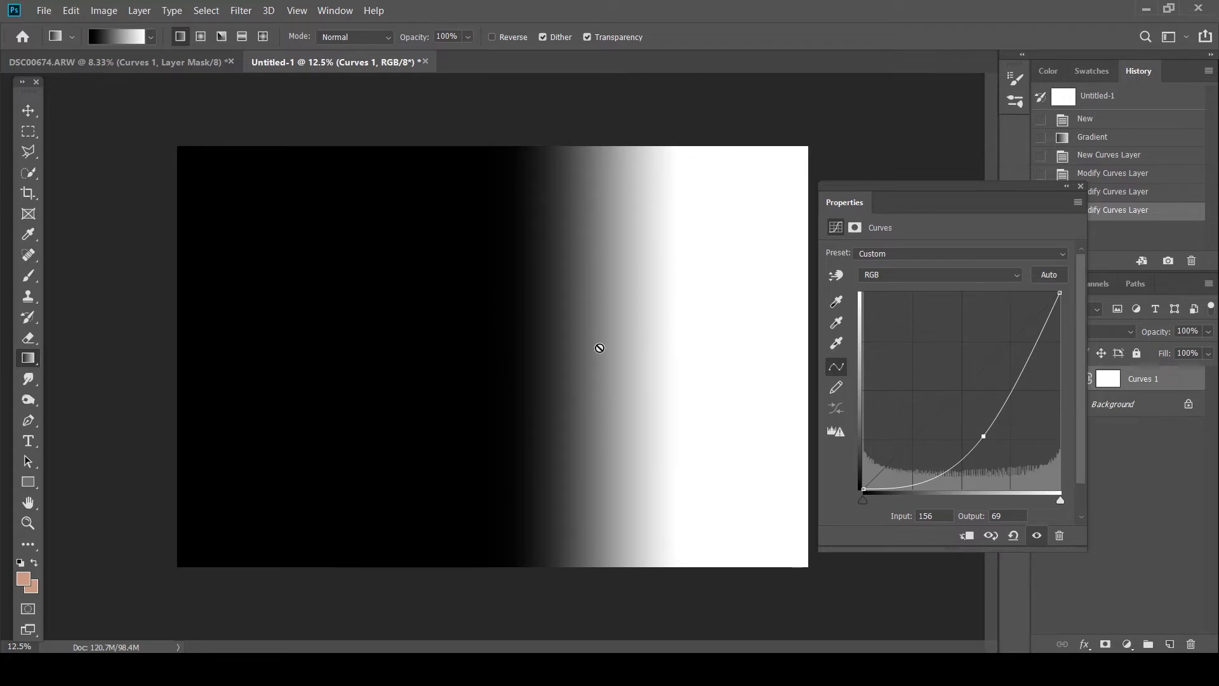
left_click(1014, 535)
left_click_drag(1058, 296, 1097, 274)
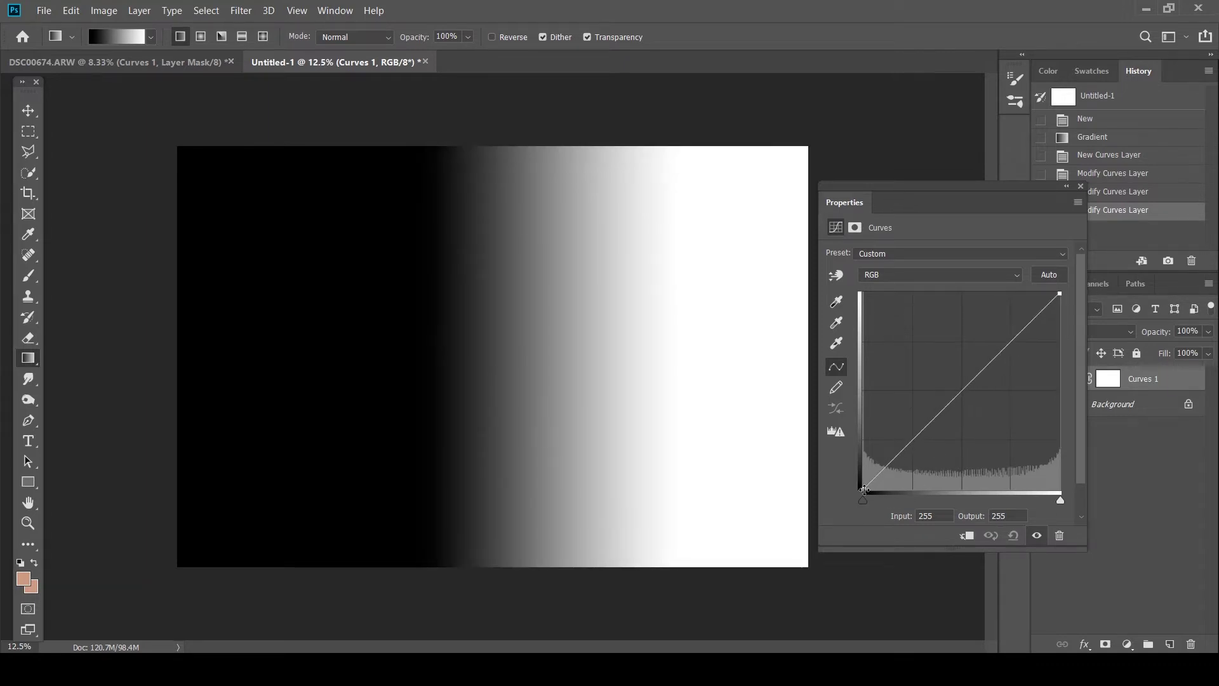
left_click_drag(862, 488, 795, 543)
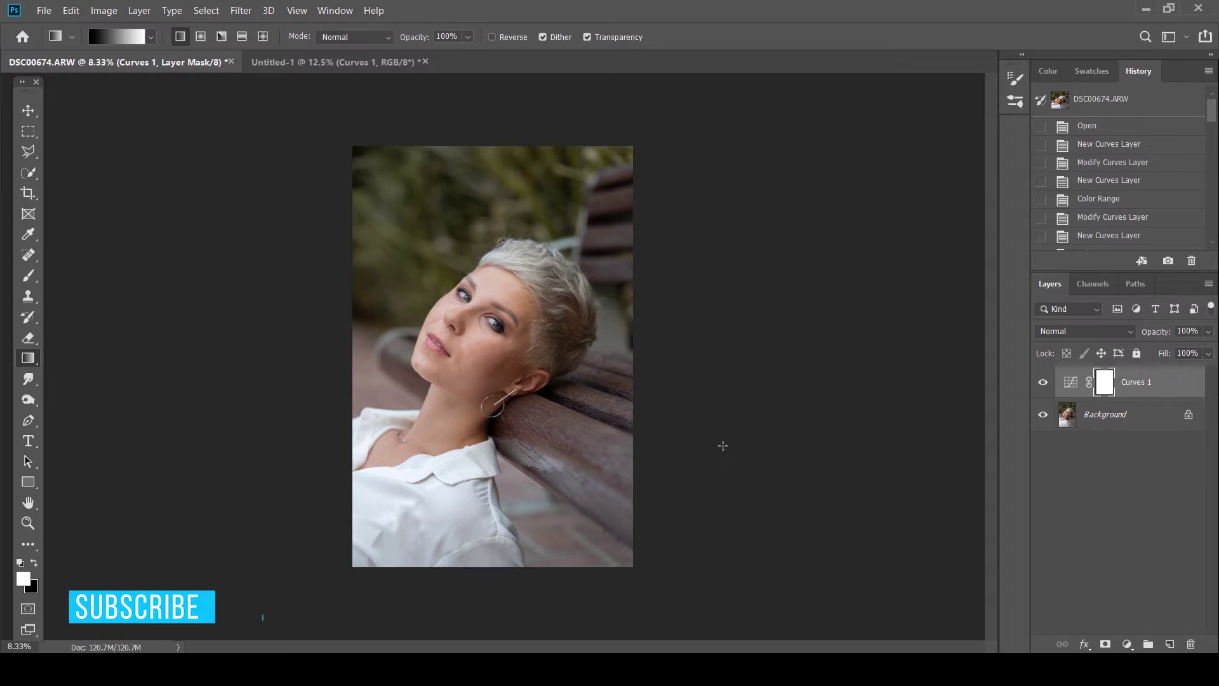
- Delete Curves 1 and add a new Curves adjustment layer to the portrait
left_click(1191, 644)
left_click(1191, 644)
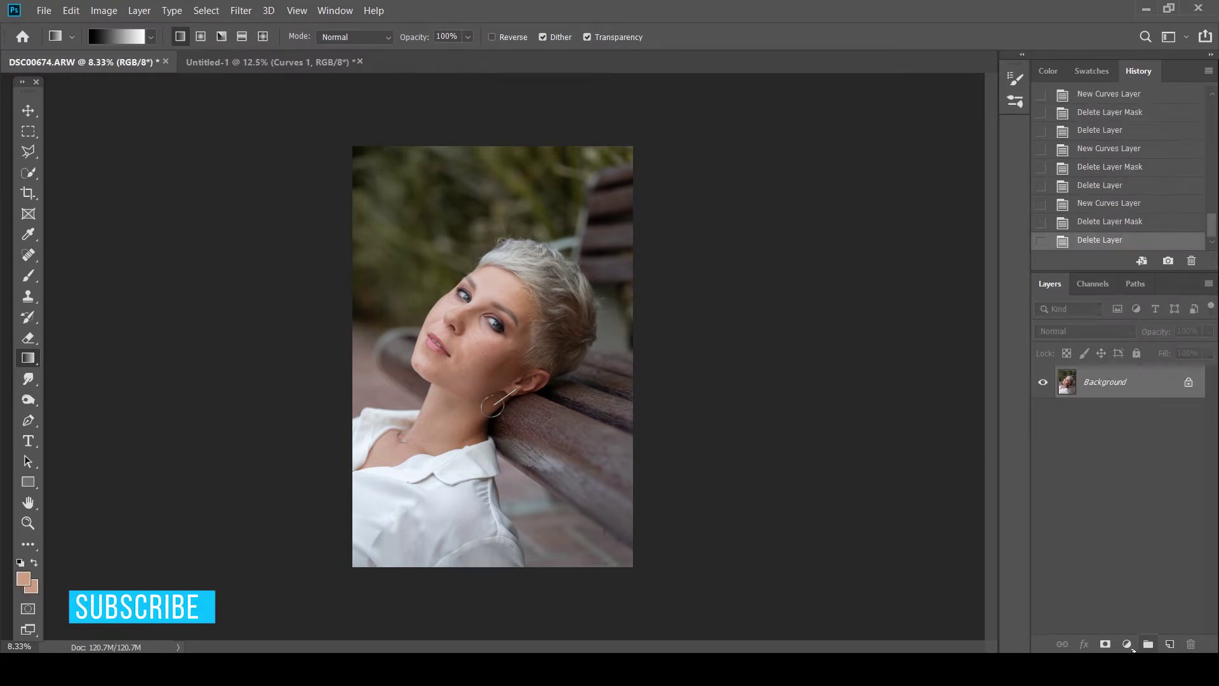
left_click(1127, 644)
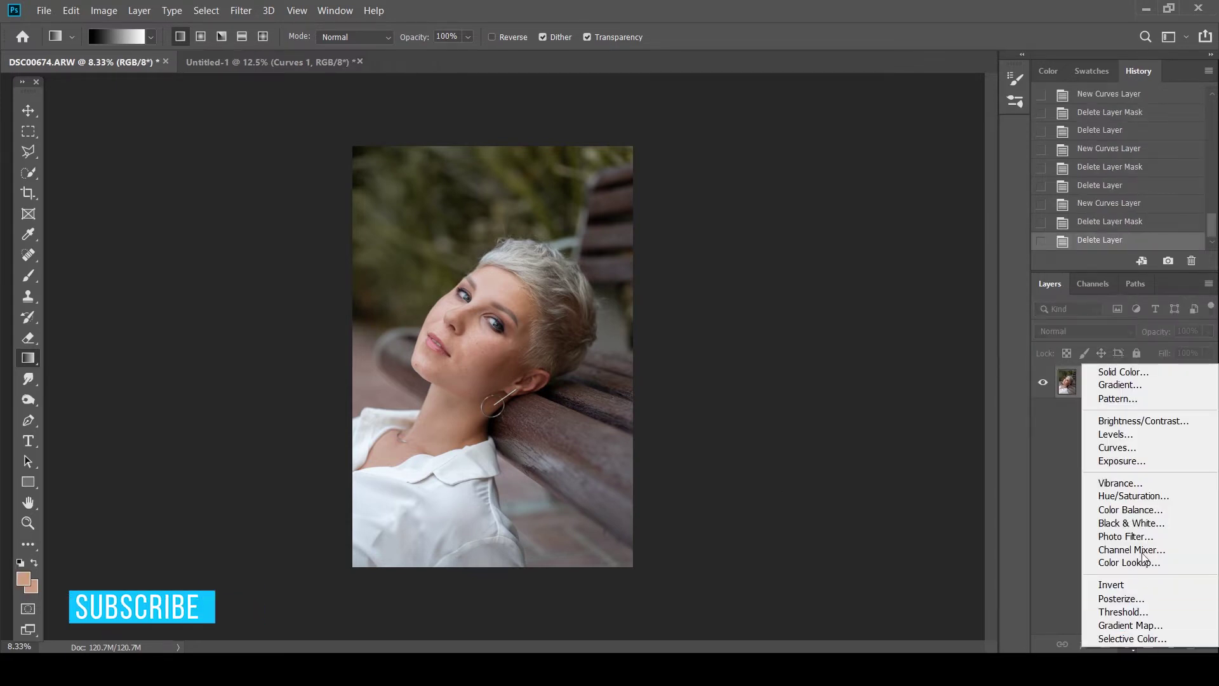
left_click(1134, 451)
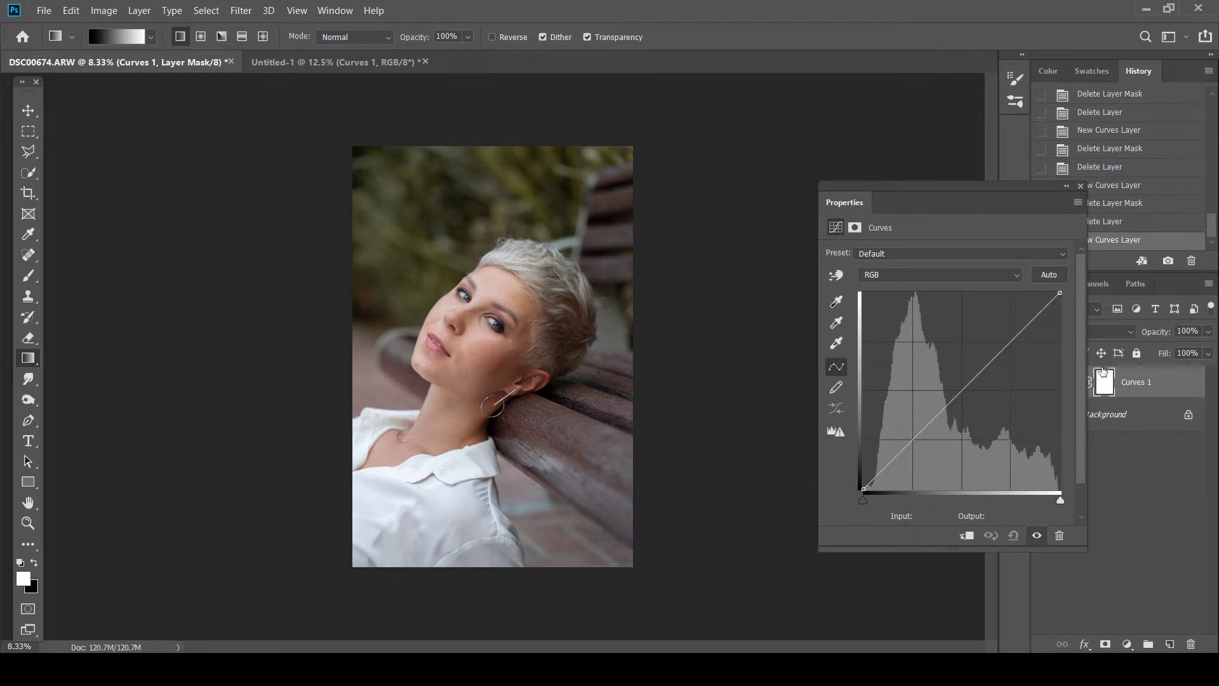
- Lift the upper midtones slightly, lower the highlights a little, and clip the darkest shadows
left_click_drag(1000, 347, 998, 349)
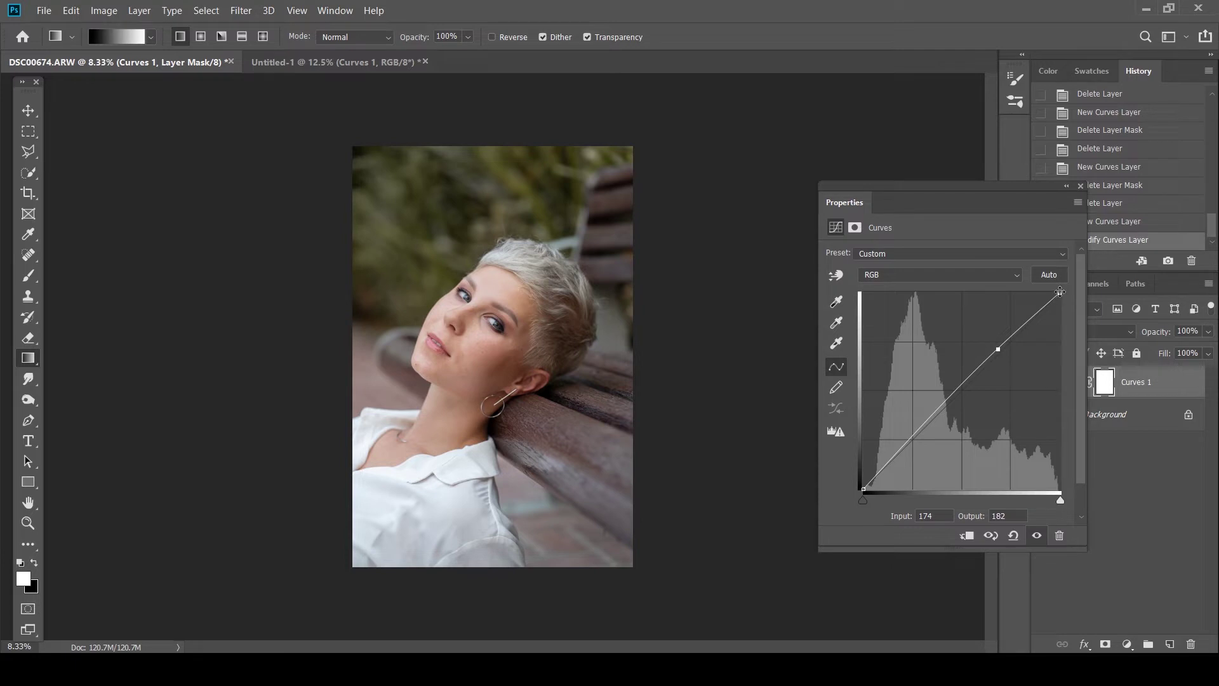
left_click_drag(1060, 291, 1059, 297)
left_click_drag(863, 488, 869, 489)
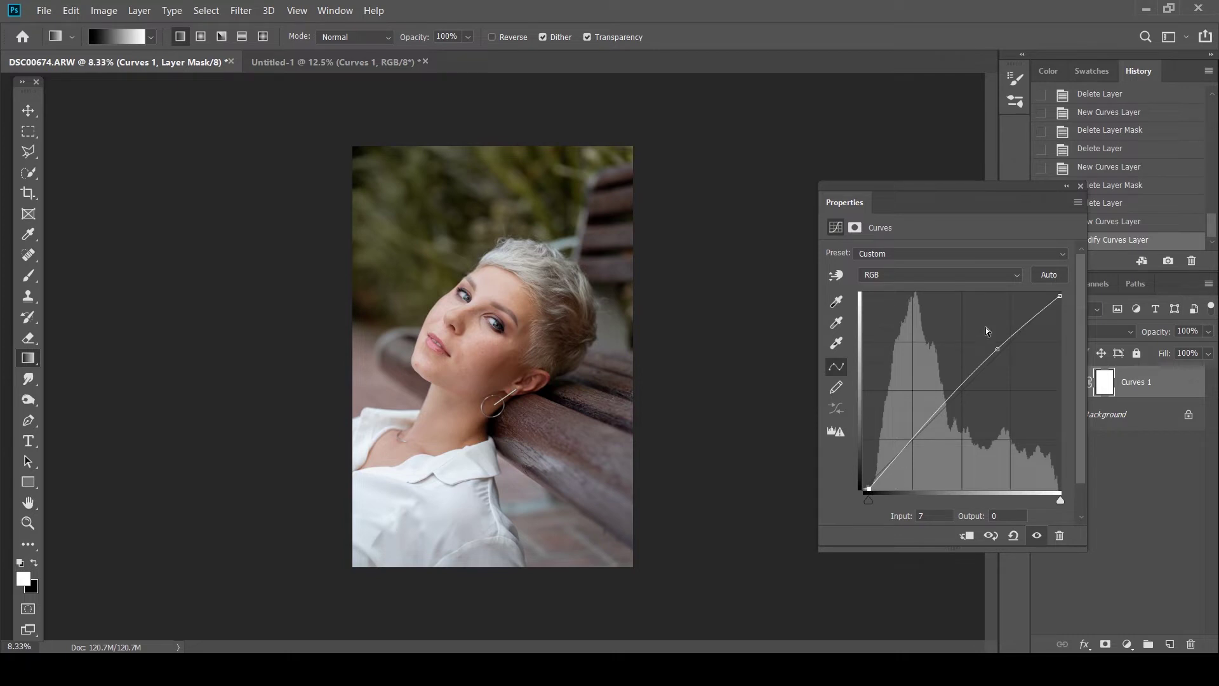
left_click(1081, 187)
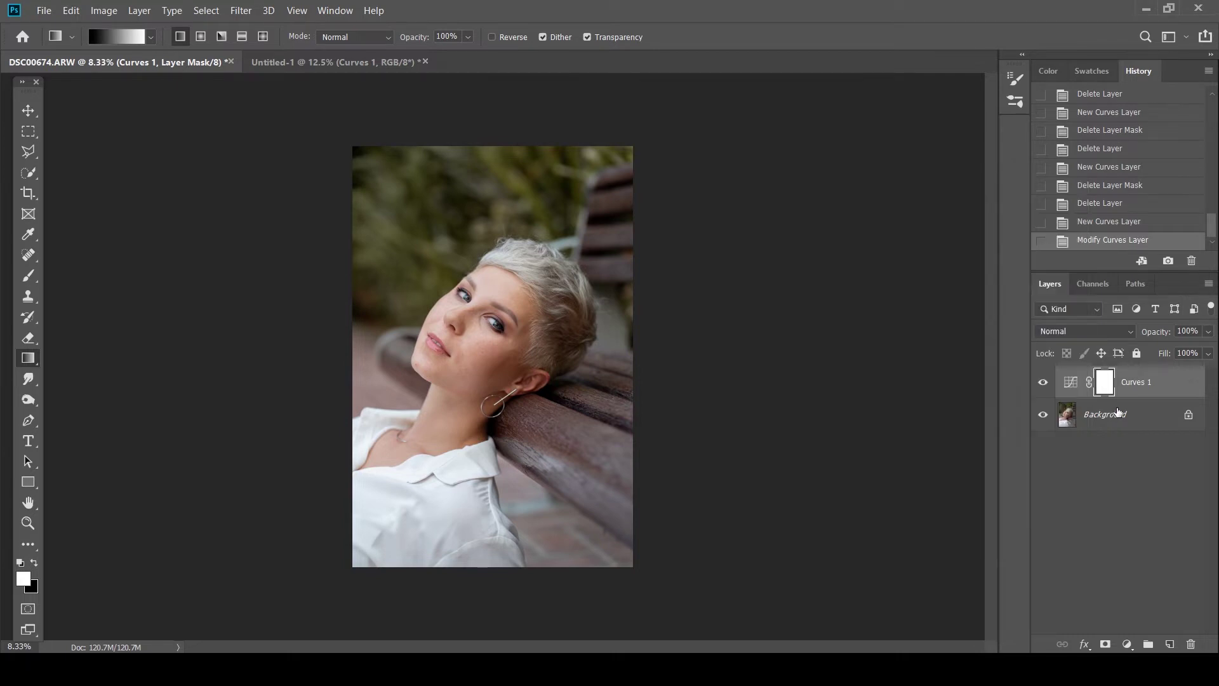
- Rename the curves layer to 'Contrast'
double_click(1149, 383)
type("Contrast")
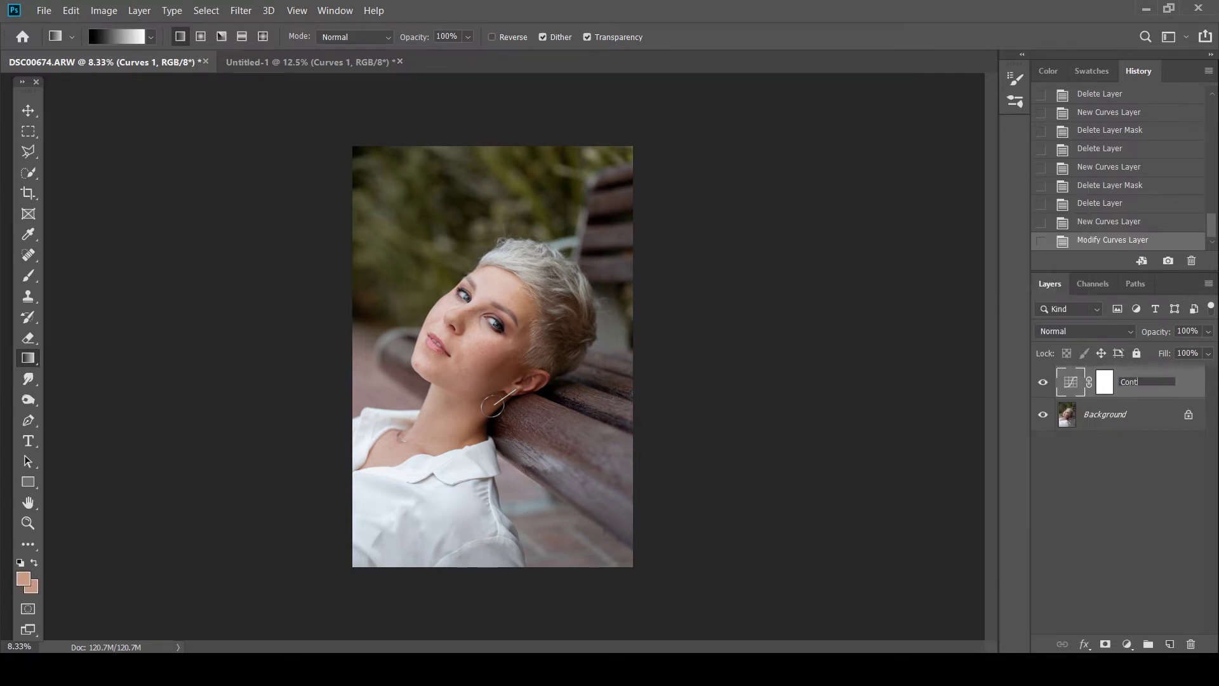
key("Return")
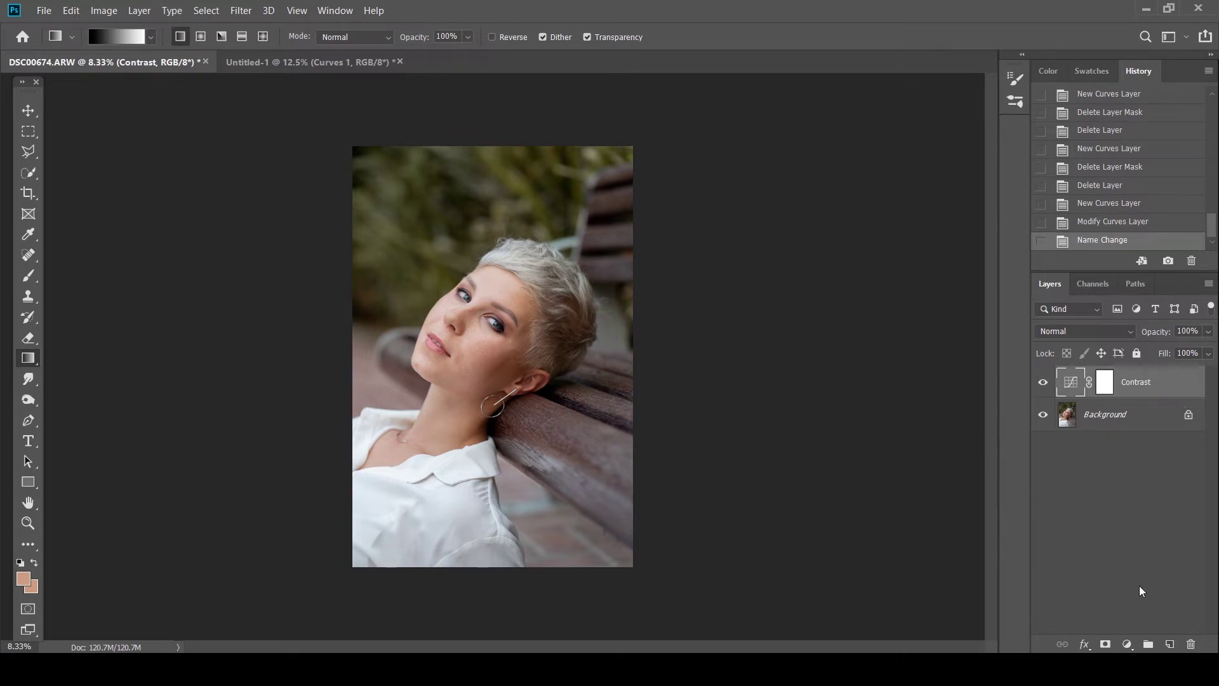
- Add a Curves layer masked by a Color Range of background foliage, Range 61%, Fuzziness 61
left_click(1127, 643)
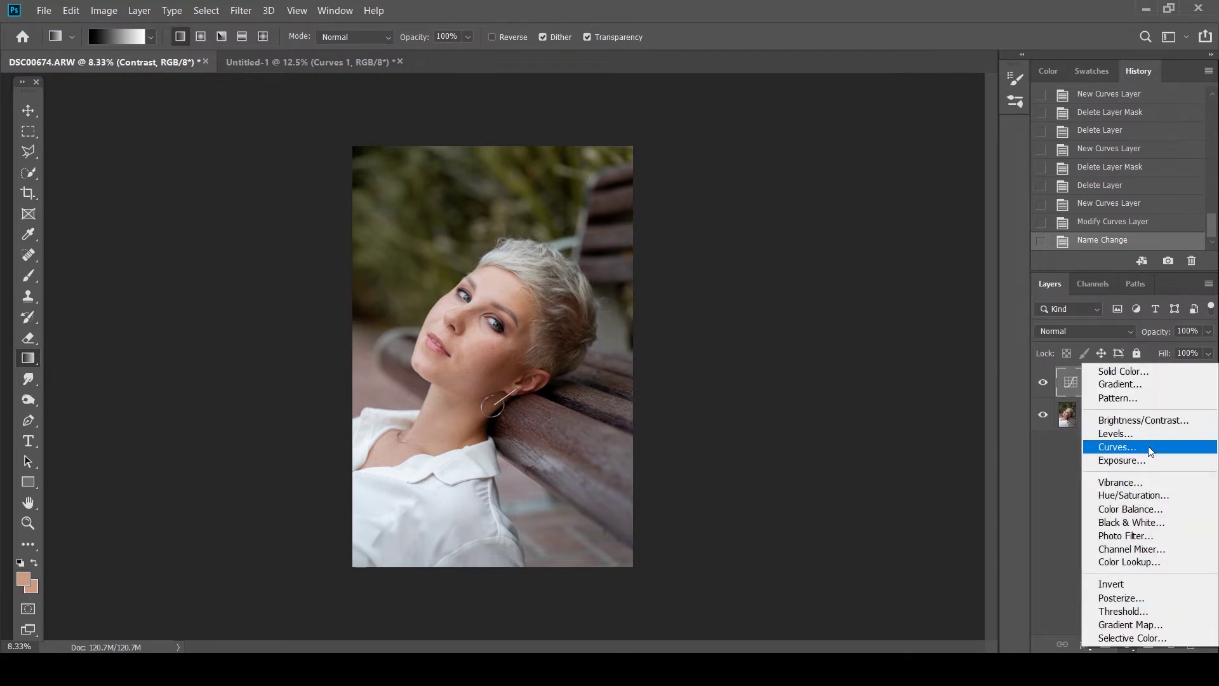
left_click(1150, 443)
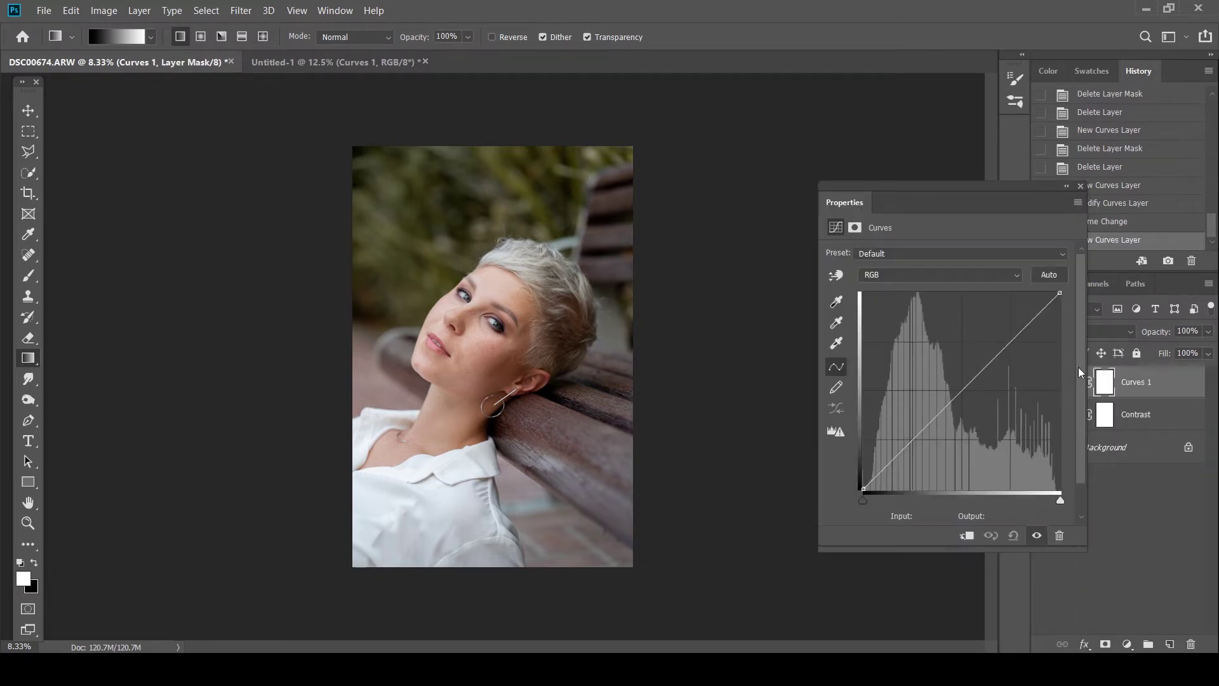
left_click(217, 10)
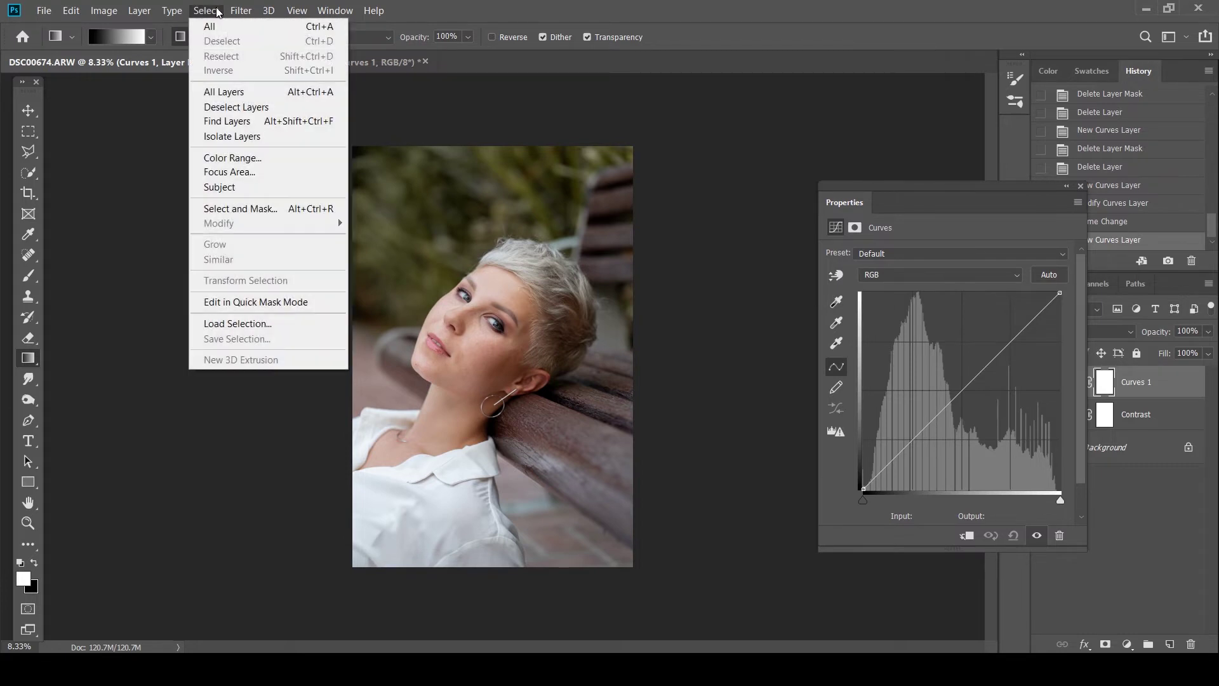
left_click(253, 164)
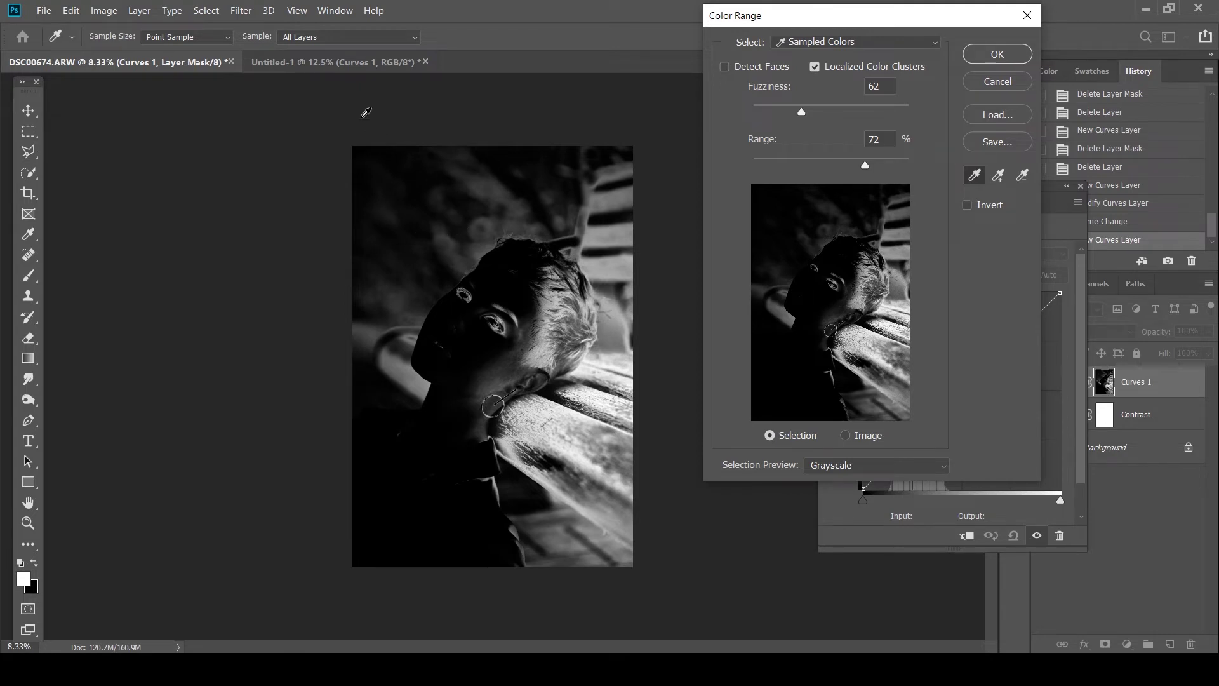
left_click(420, 218)
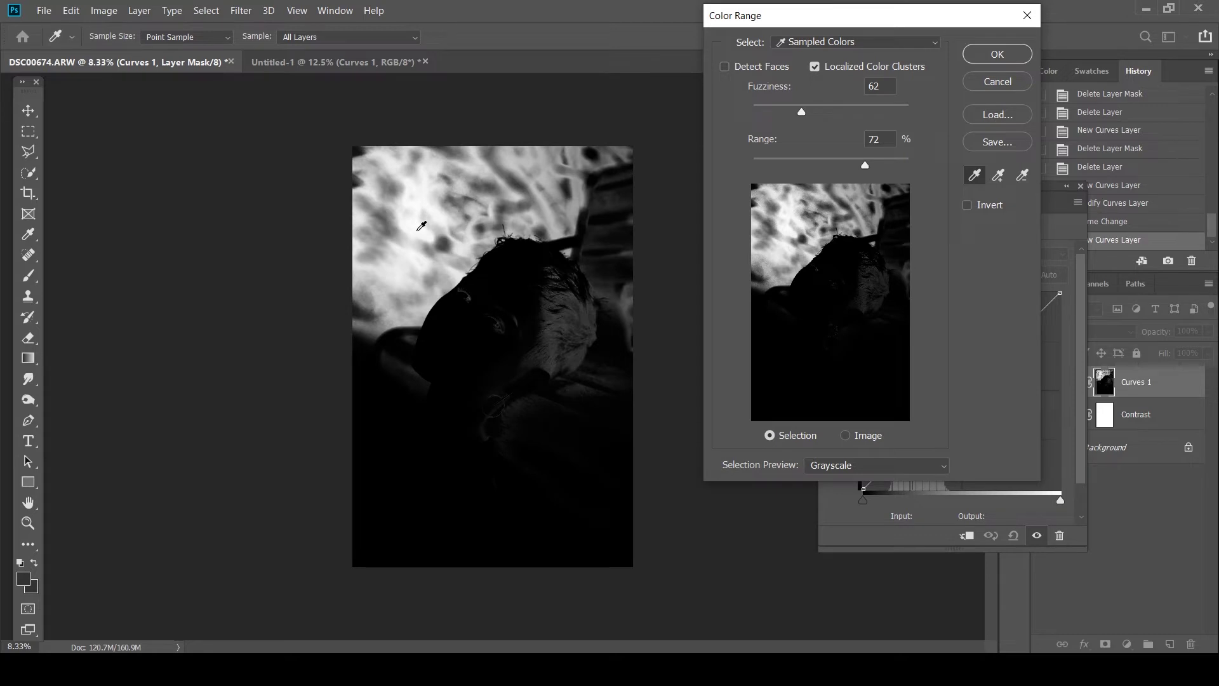
left_click(422, 227)
left_click_drag(865, 165, 852, 166)
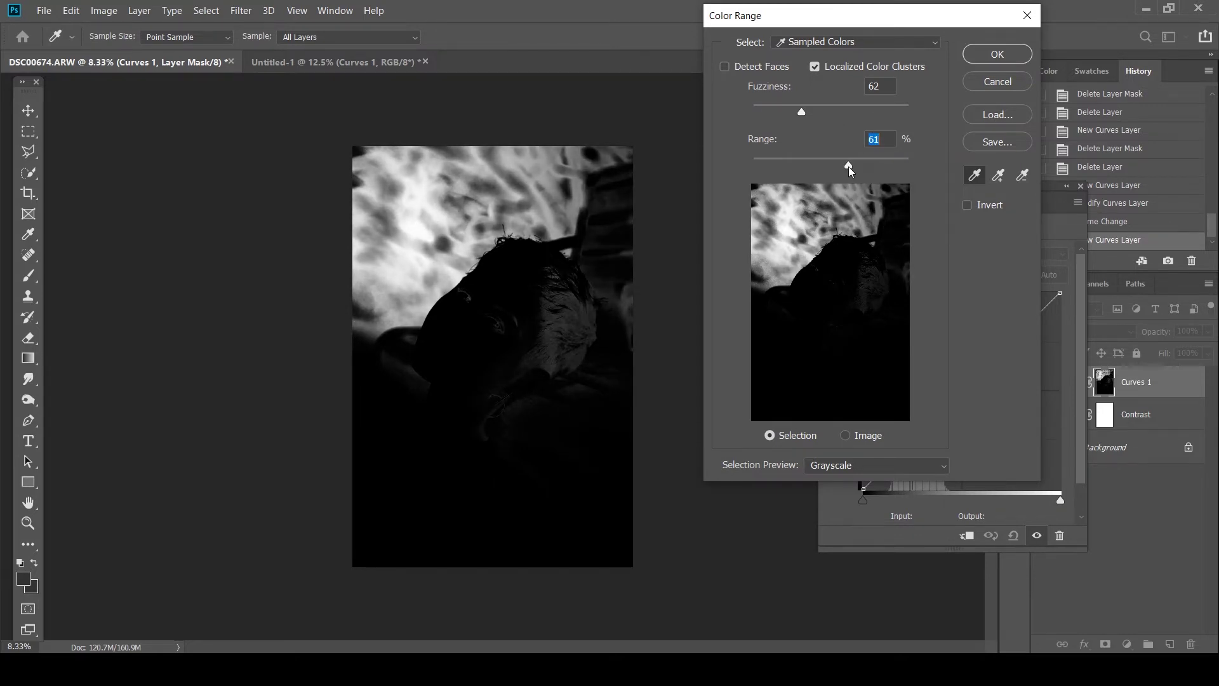
left_click_drag(799, 117, 801, 112)
left_click(995, 54)
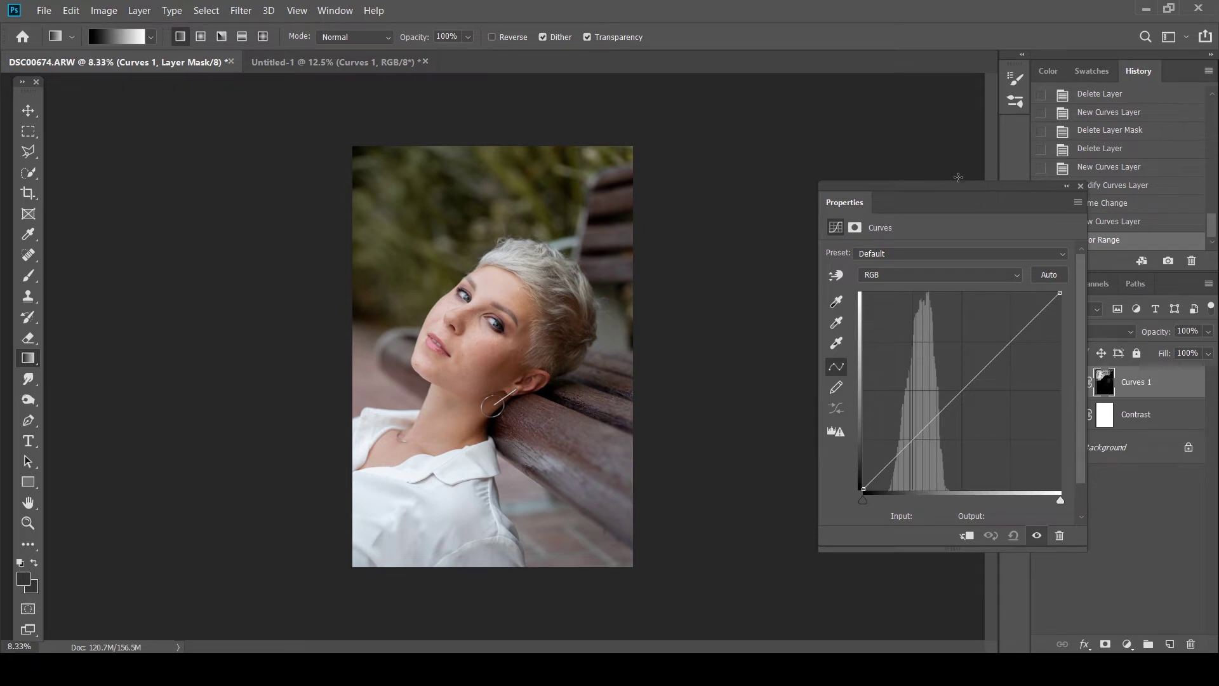
- Bend the Blue channel curve down to warm the masked background
left_click_drag(955, 185, 889, 176)
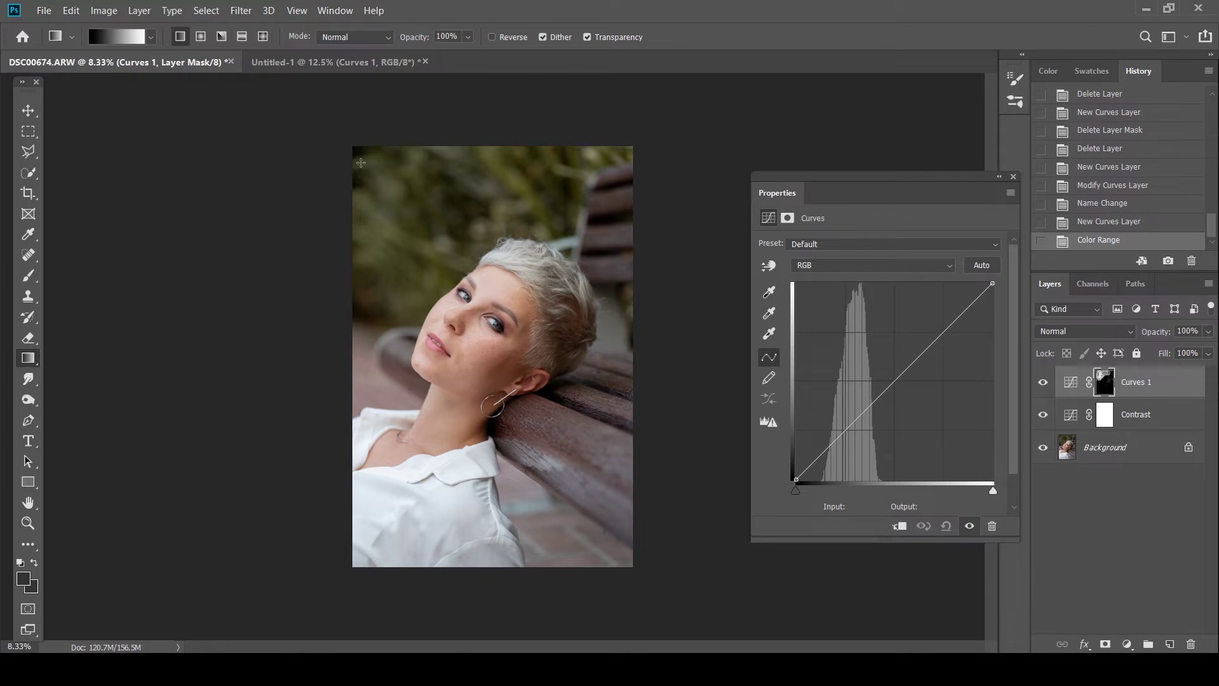
left_click(858, 264)
left_click(847, 315)
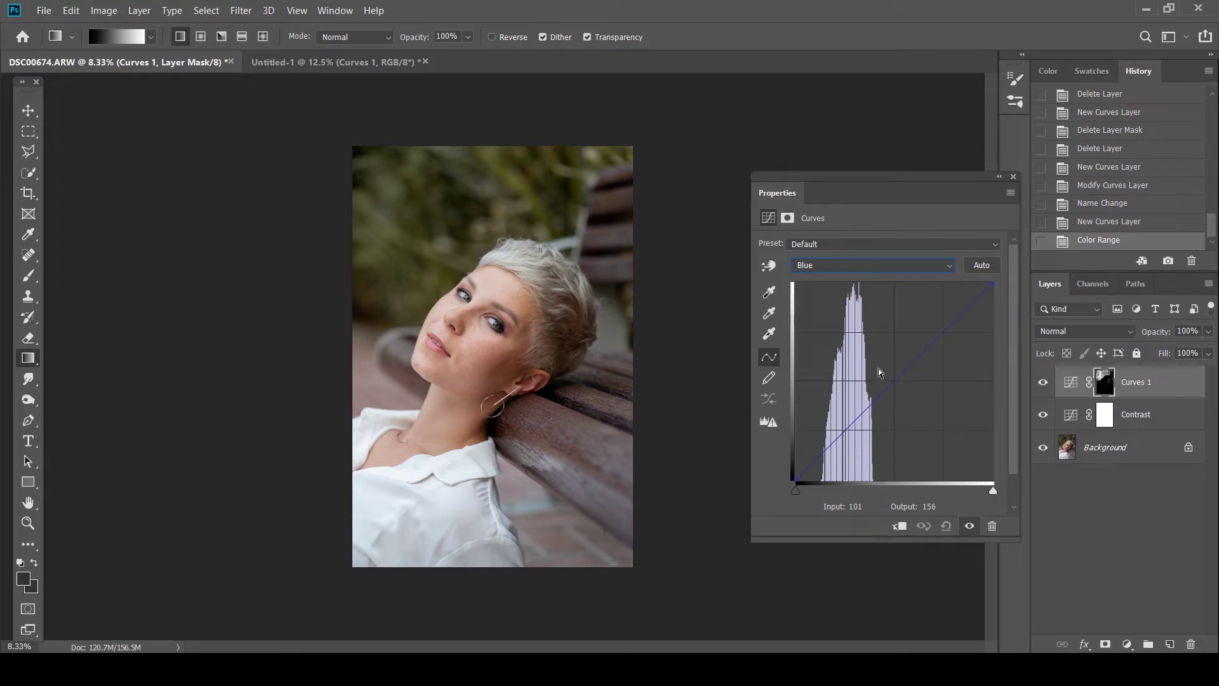
left_click_drag(893, 380, 855, 338)
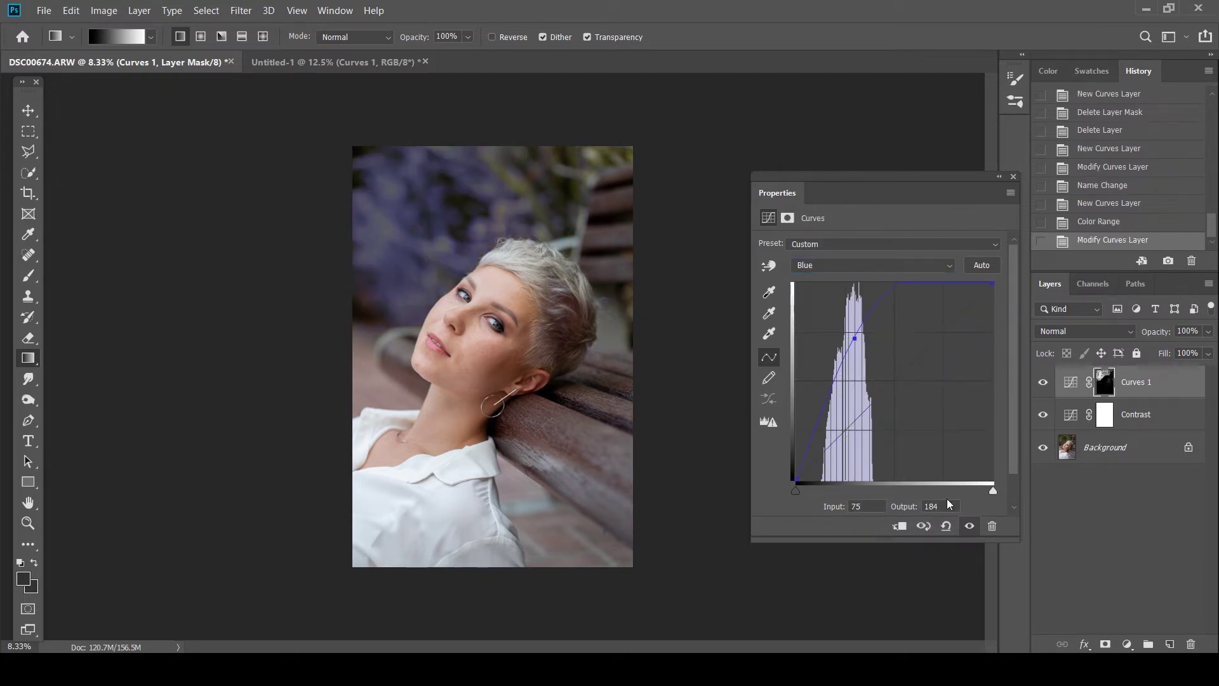
left_click(946, 526)
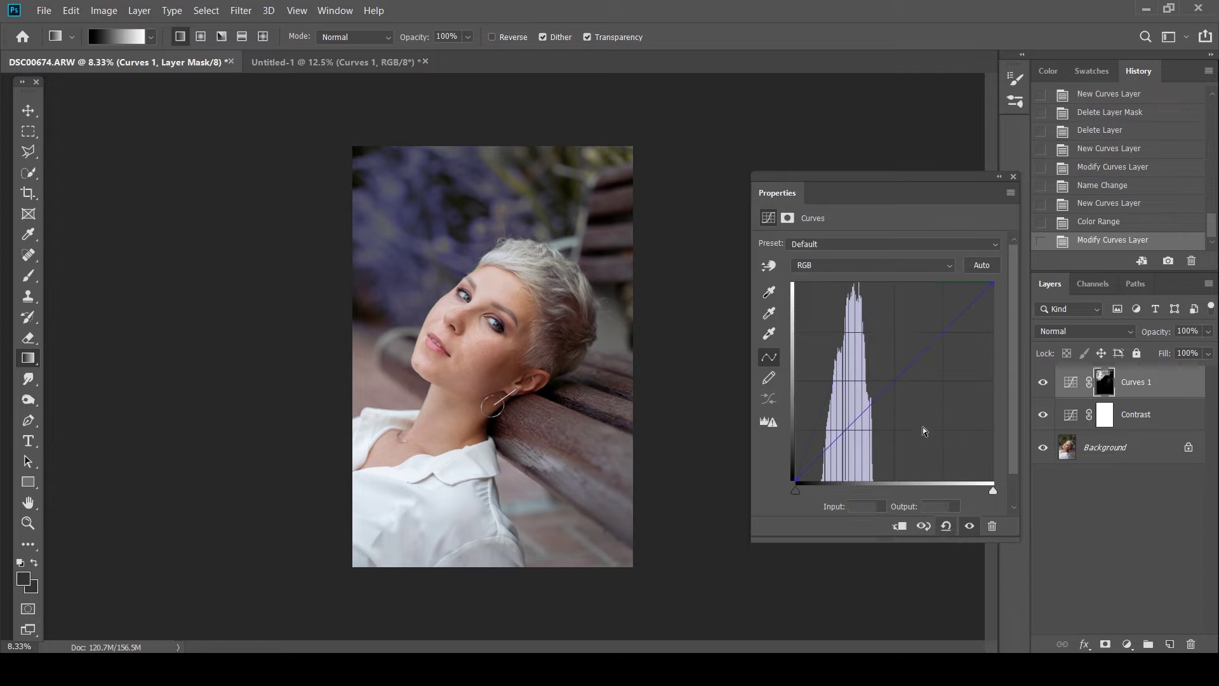
left_click(855, 265)
left_click(844, 313)
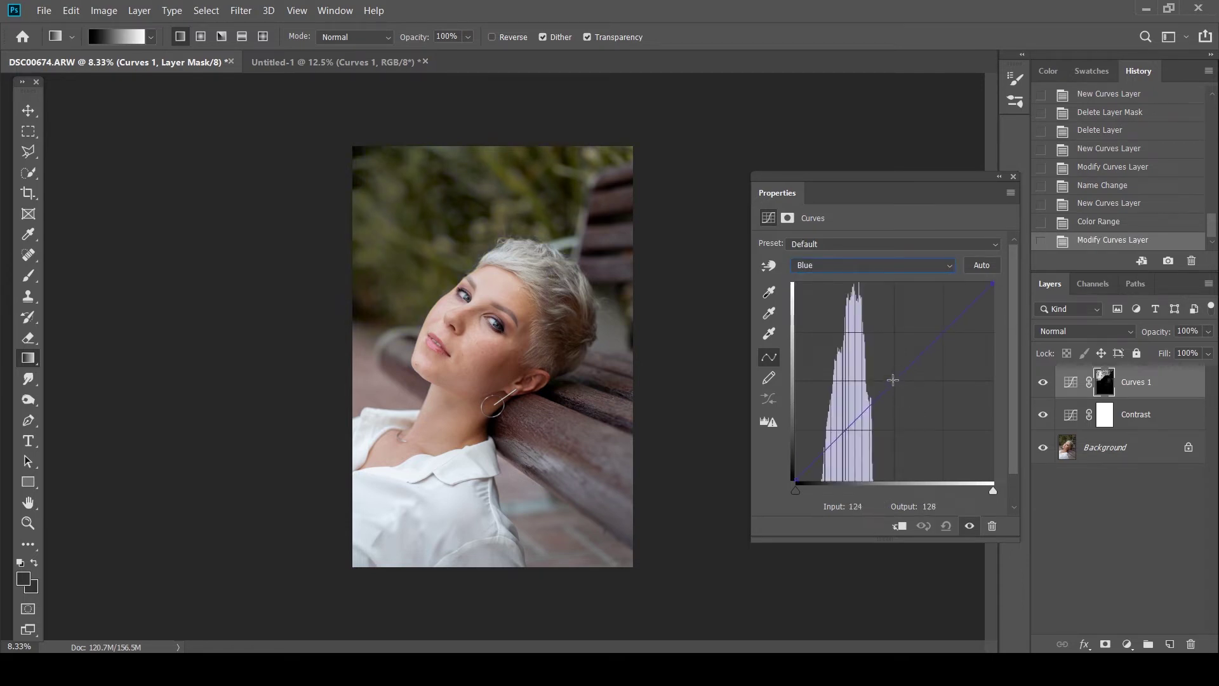
left_click_drag(895, 381, 922, 423)
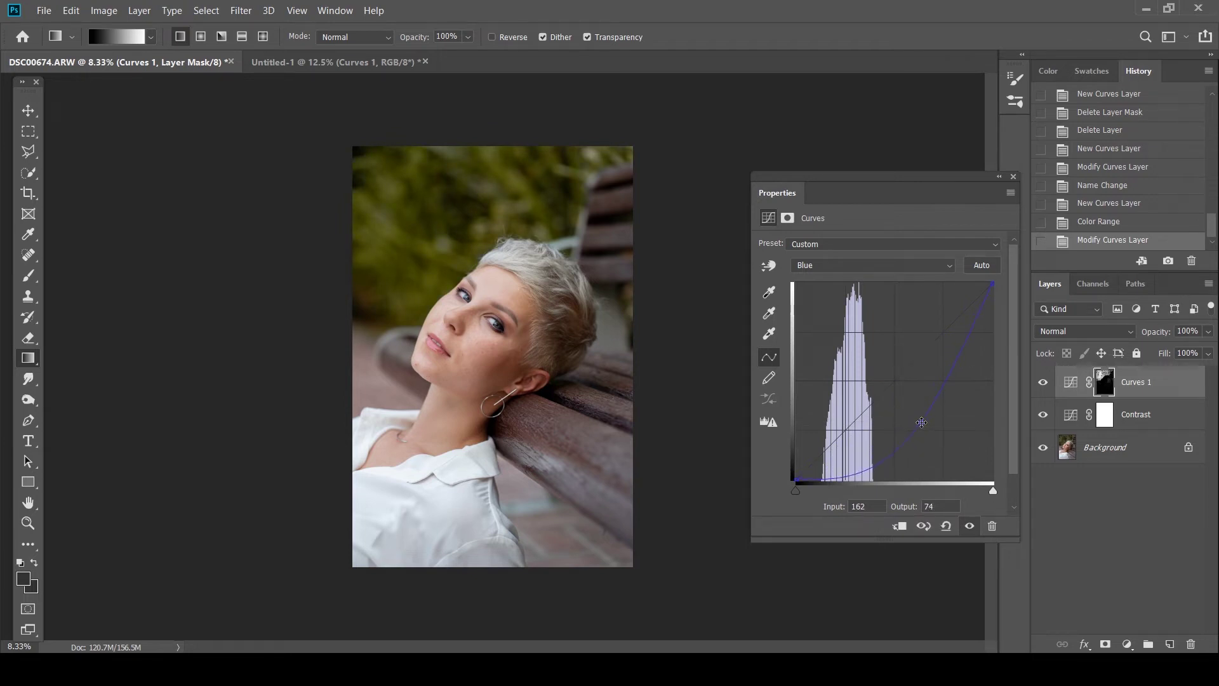
- Lower the Red channel curve slightly in the midtones
left_click(850, 268)
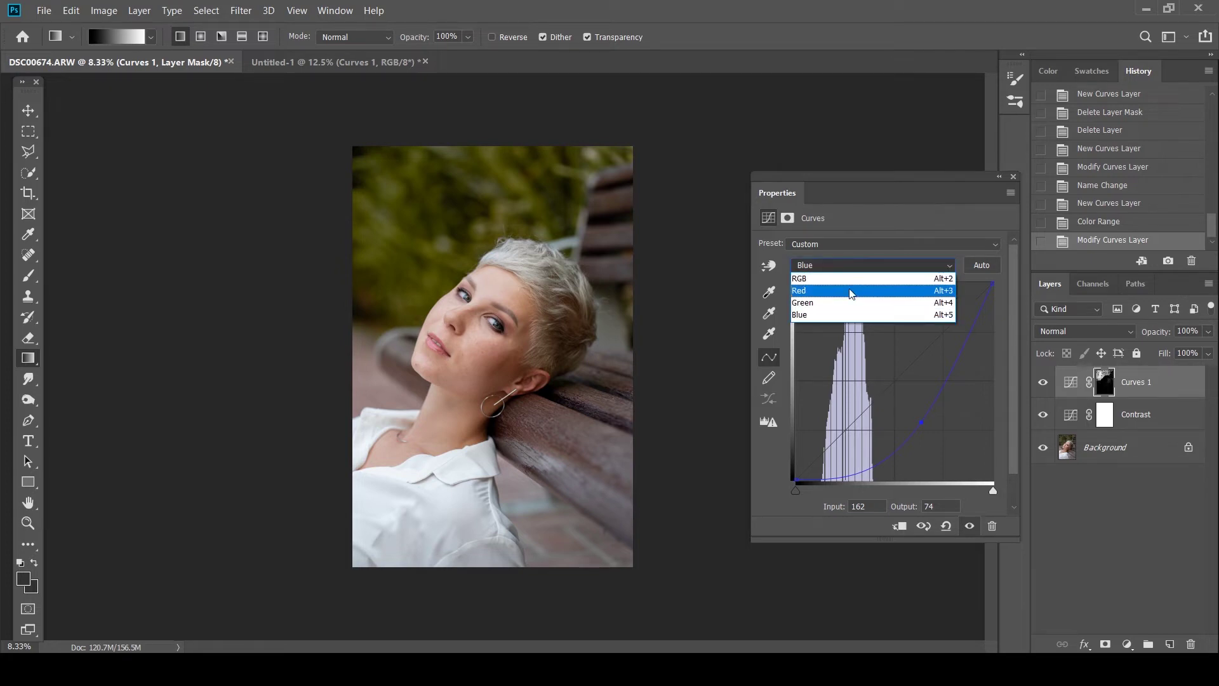
left_click(851, 293)
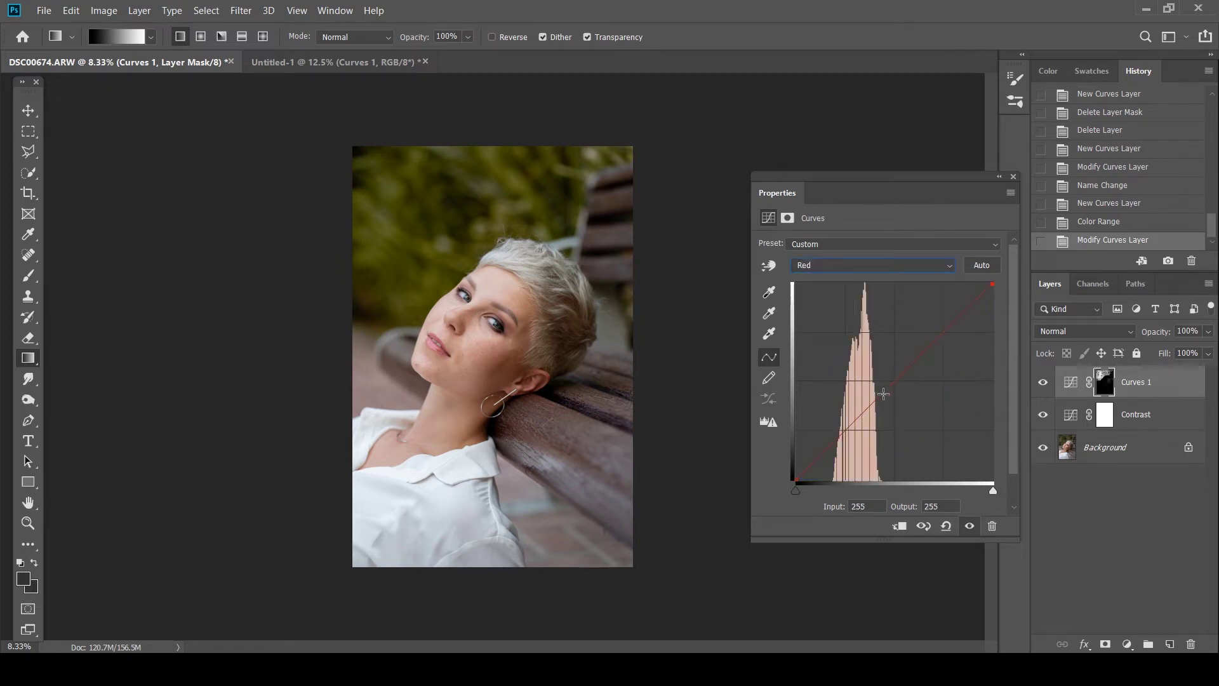
left_click_drag(883, 394, 887, 410)
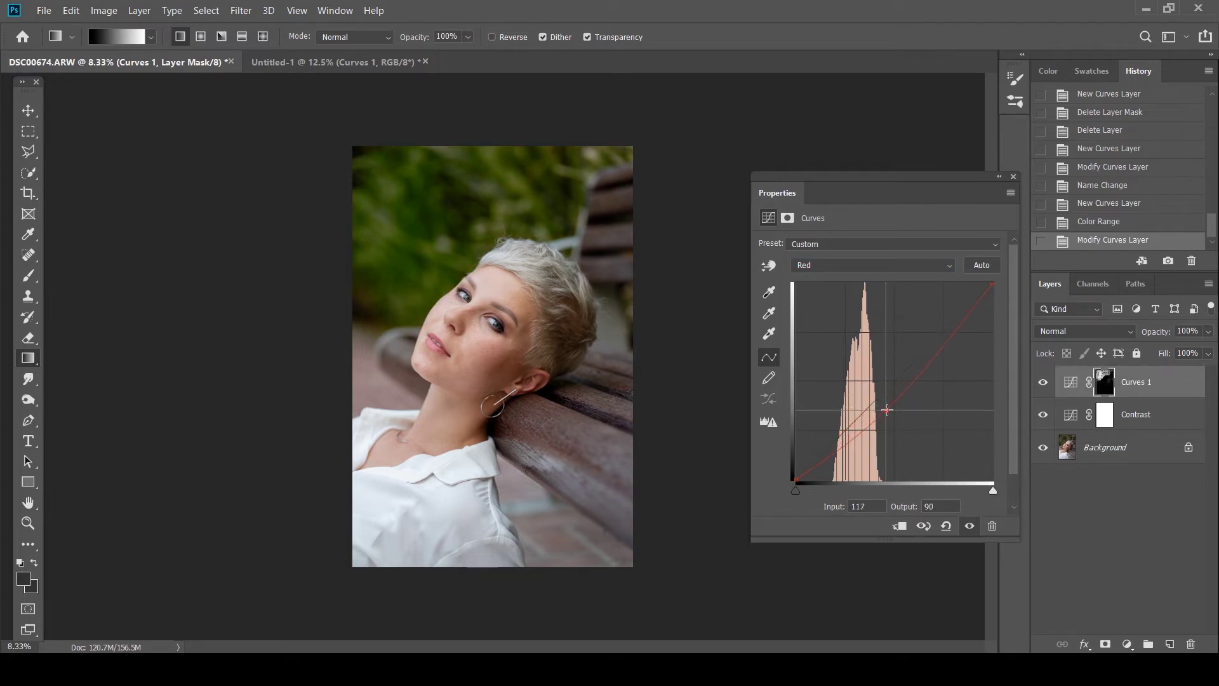
left_click_drag(887, 410, 886, 410)
- Ease the Blue point back up to soften the warming, ending at 152 to 96
left_click(839, 267)
left_click(844, 315)
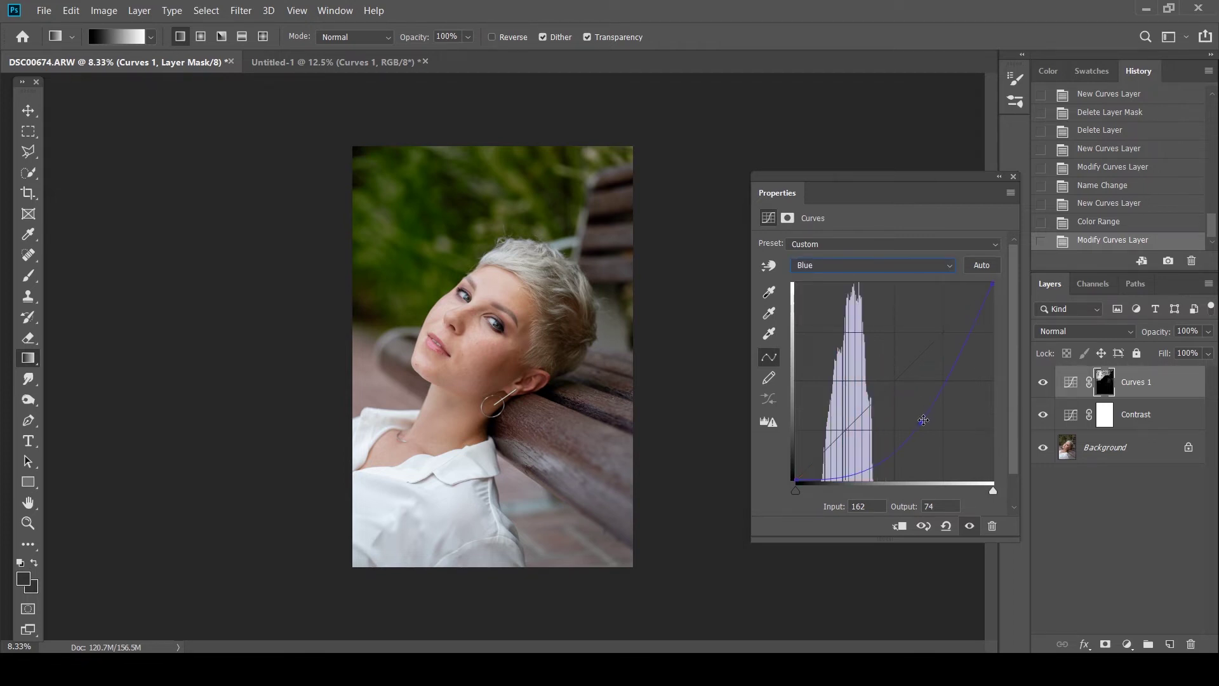
left_click_drag(922, 421, 914, 404)
left_click(1014, 178)
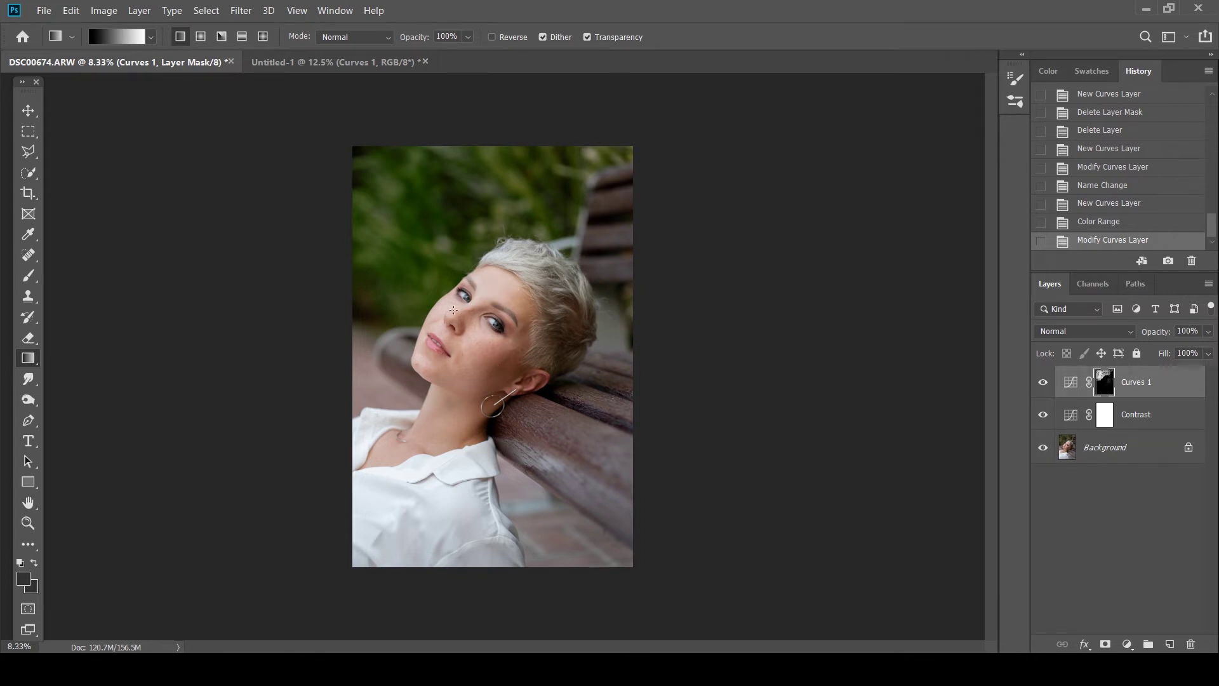
- Add a Curves 2 layer masked by a Color Range sampled from the cheek's skin tones
left_click(1126, 644)
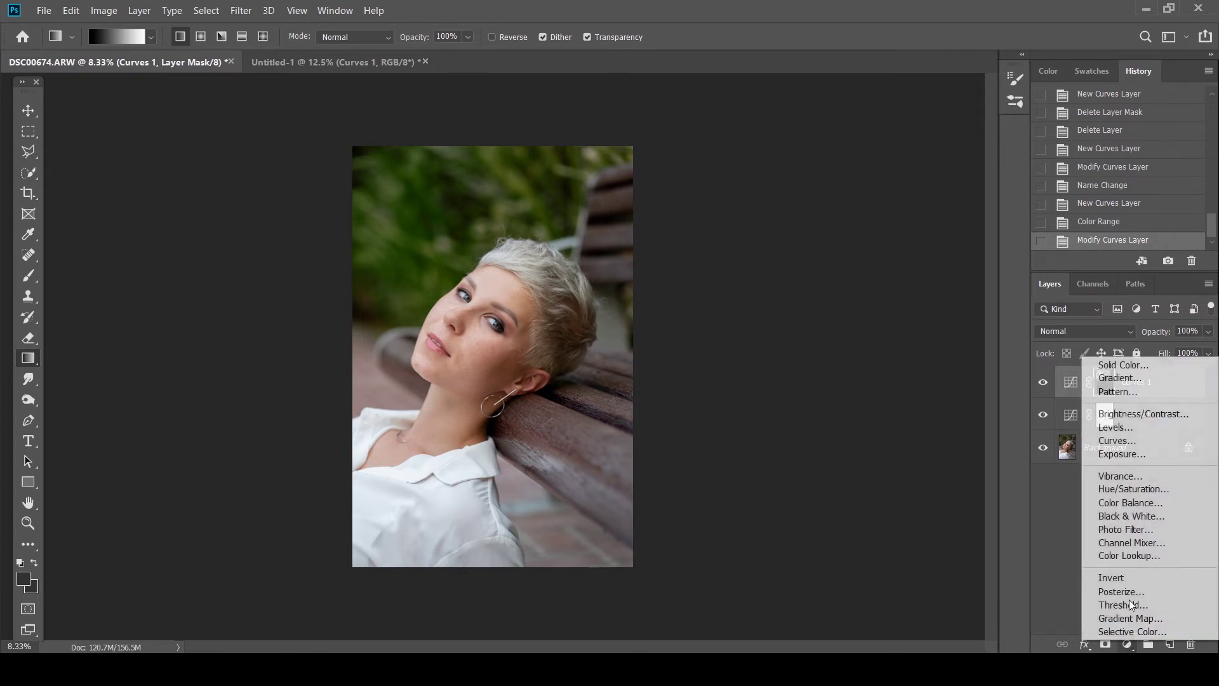
left_click(1136, 448)
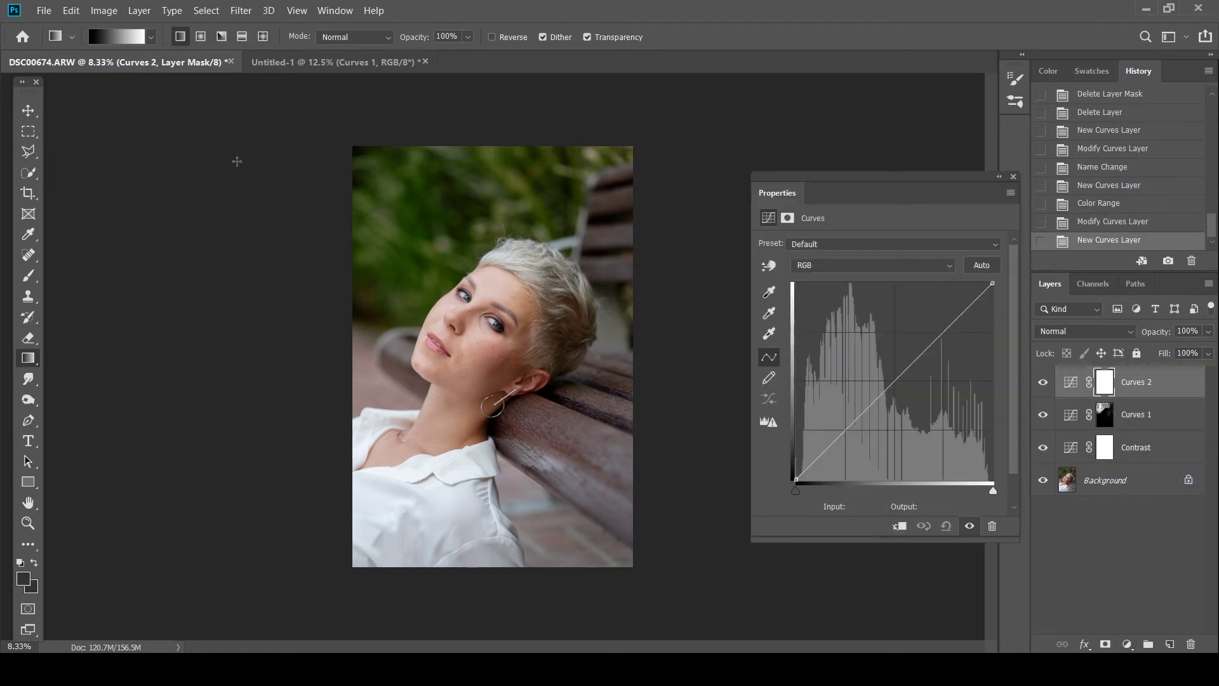
left_click(205, 13)
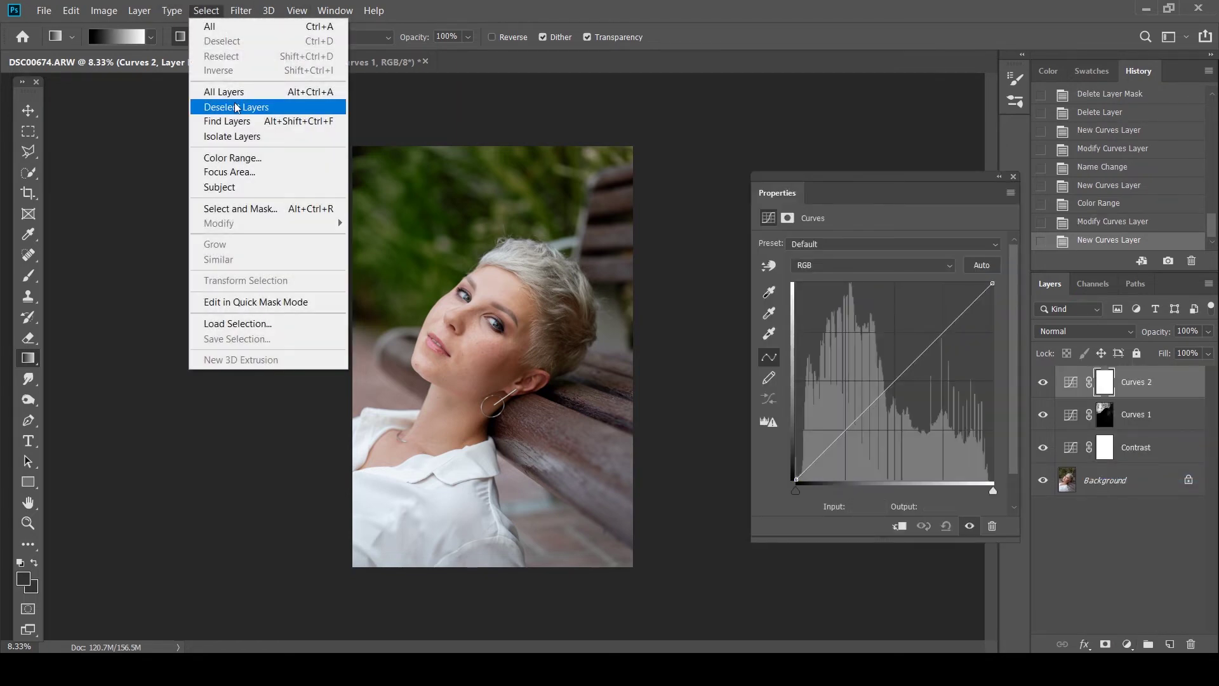
left_click(246, 159)
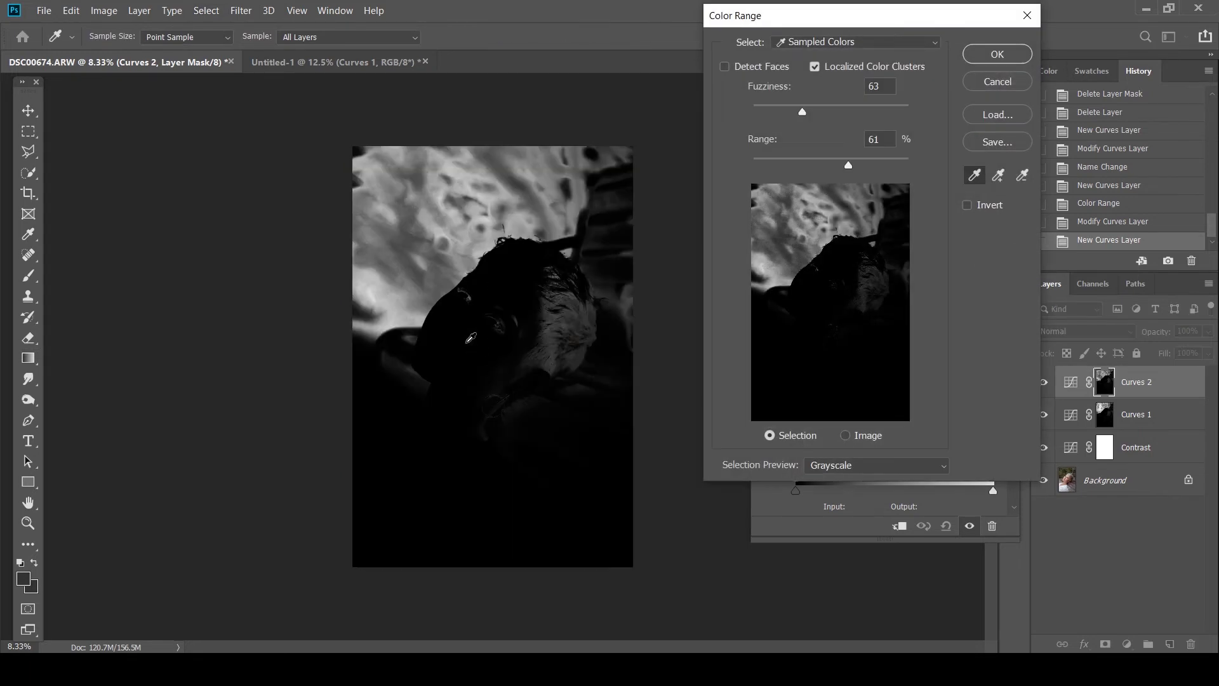
left_click(475, 339)
left_click(479, 335)
left_click(478, 336)
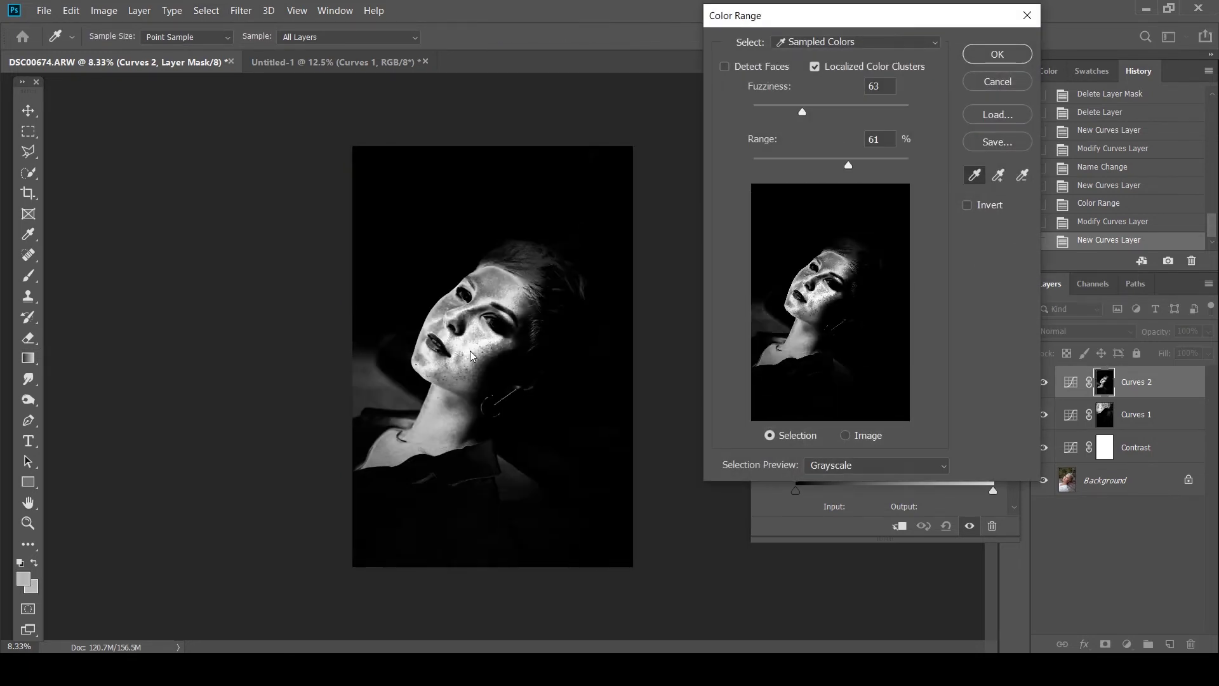
left_click(475, 347)
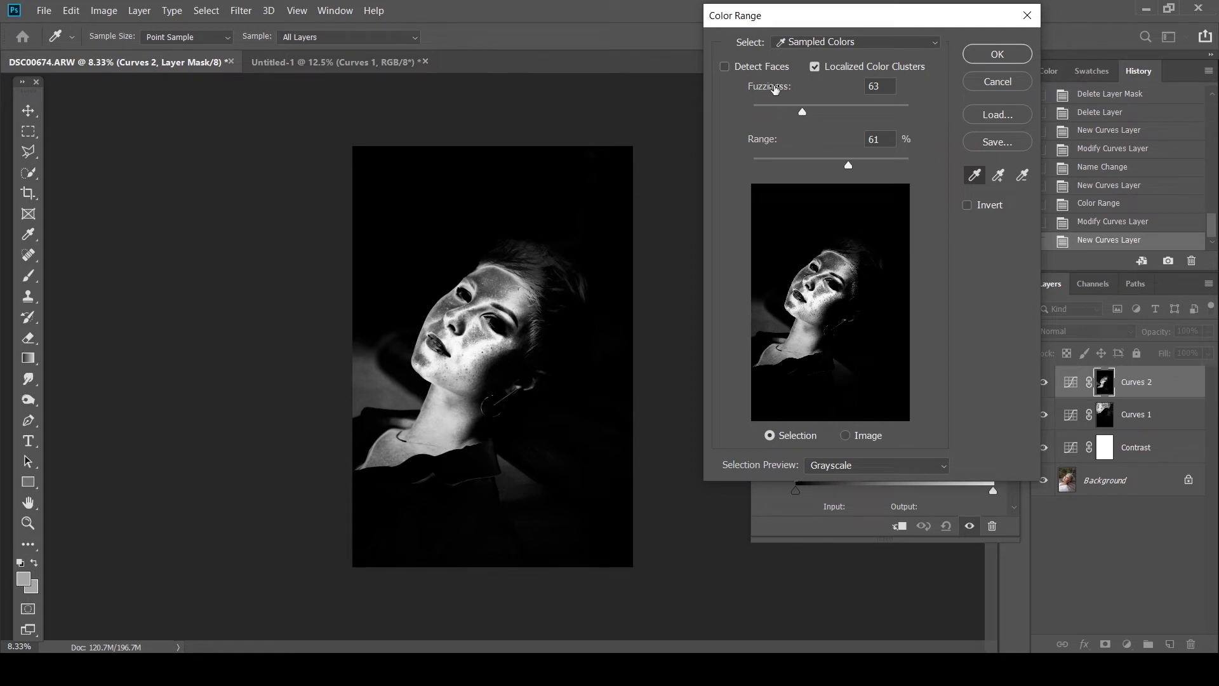
left_click(991, 55)
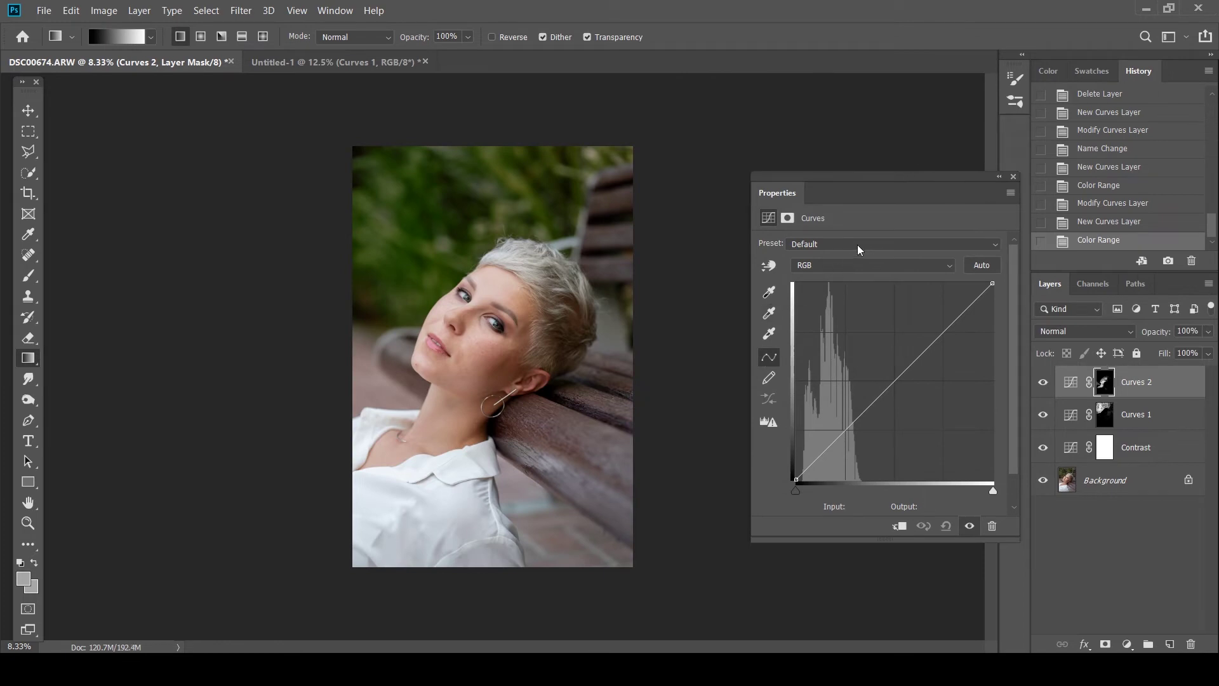
- Pull the Red curve's midpoint down from input 128 to output 114 on the skin
left_click(847, 264)
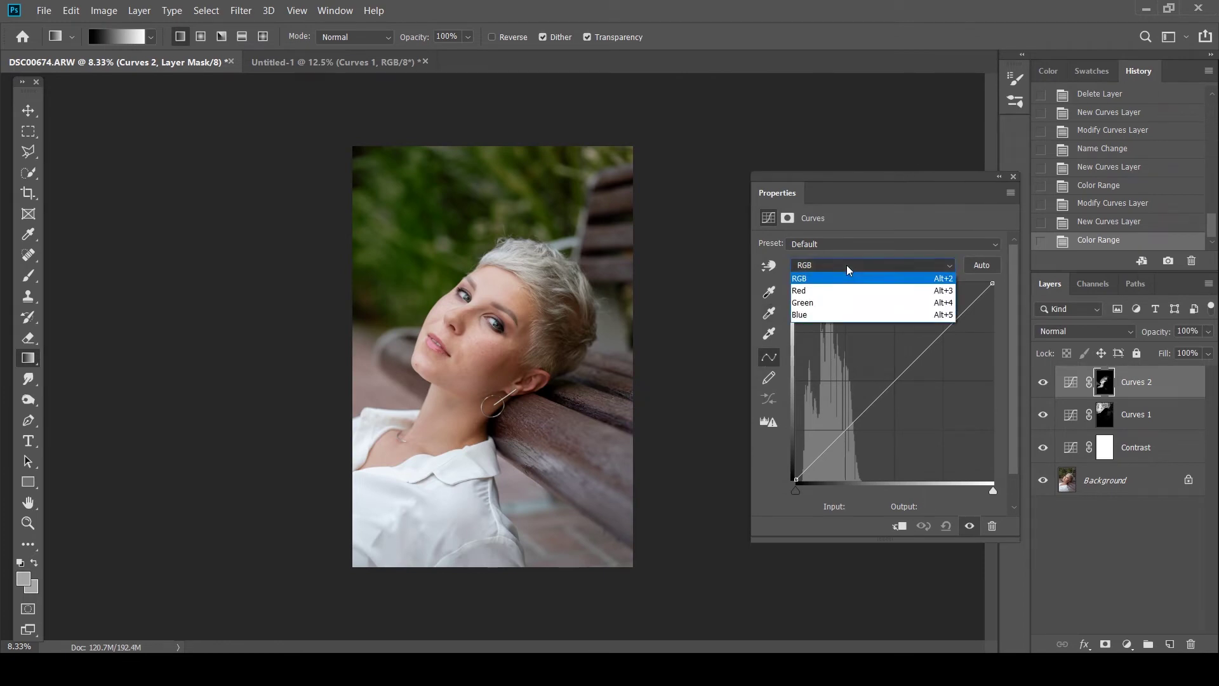
left_click(821, 291)
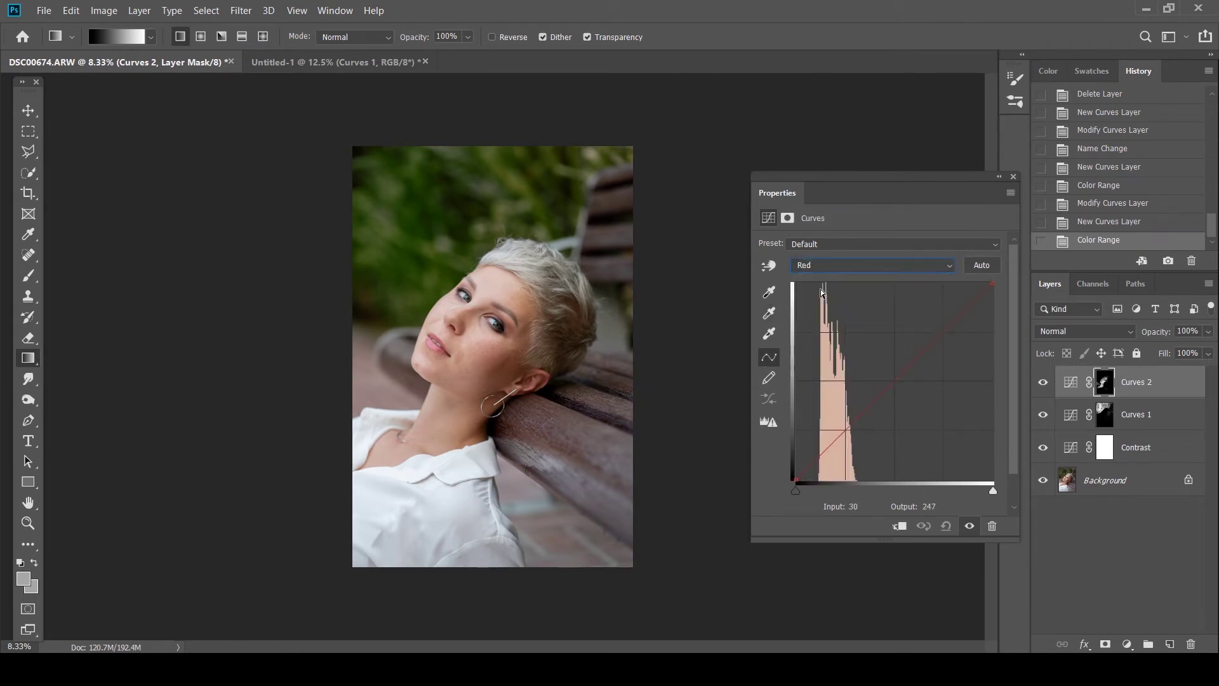
left_click(890, 385)
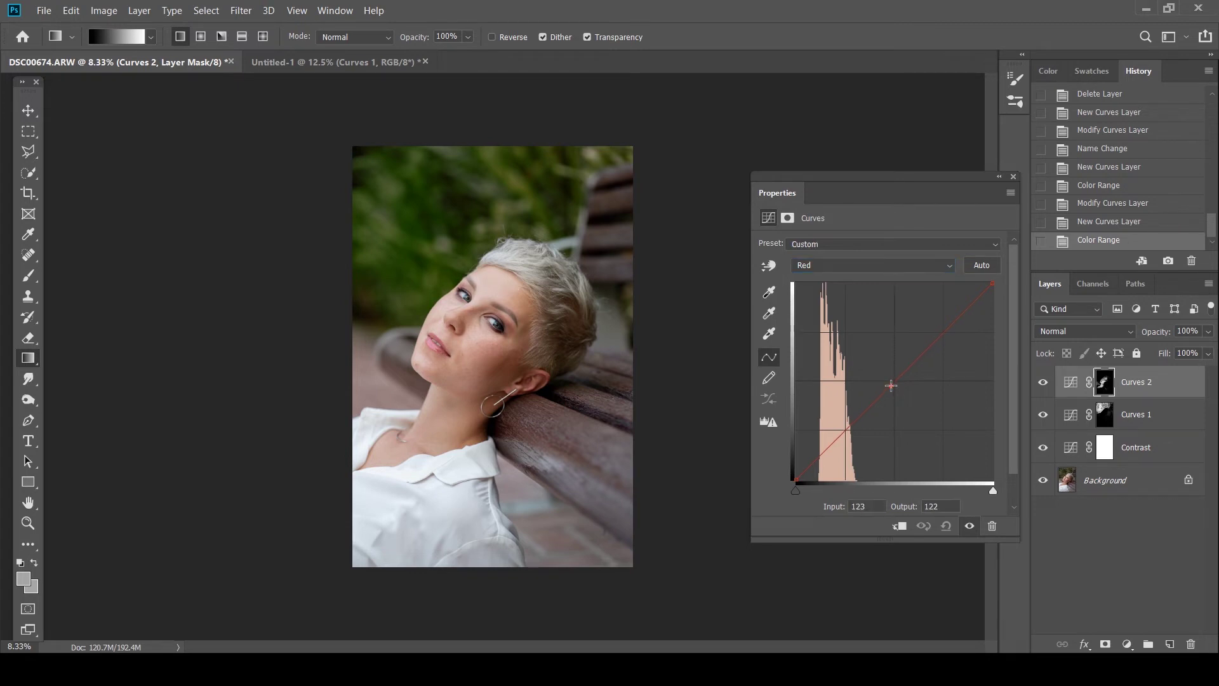
left_click_drag(891, 386, 895, 392)
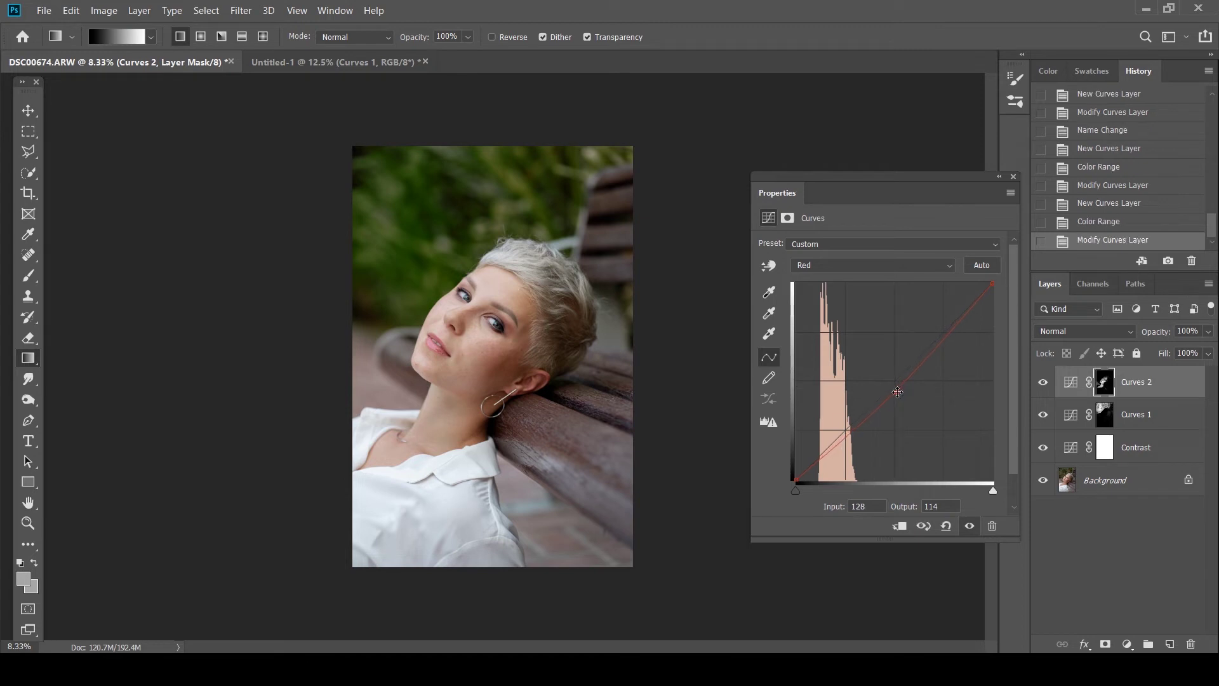
- Compare the face with Curves 2 off and on, then view the whole photo again
left_click(1042, 384)
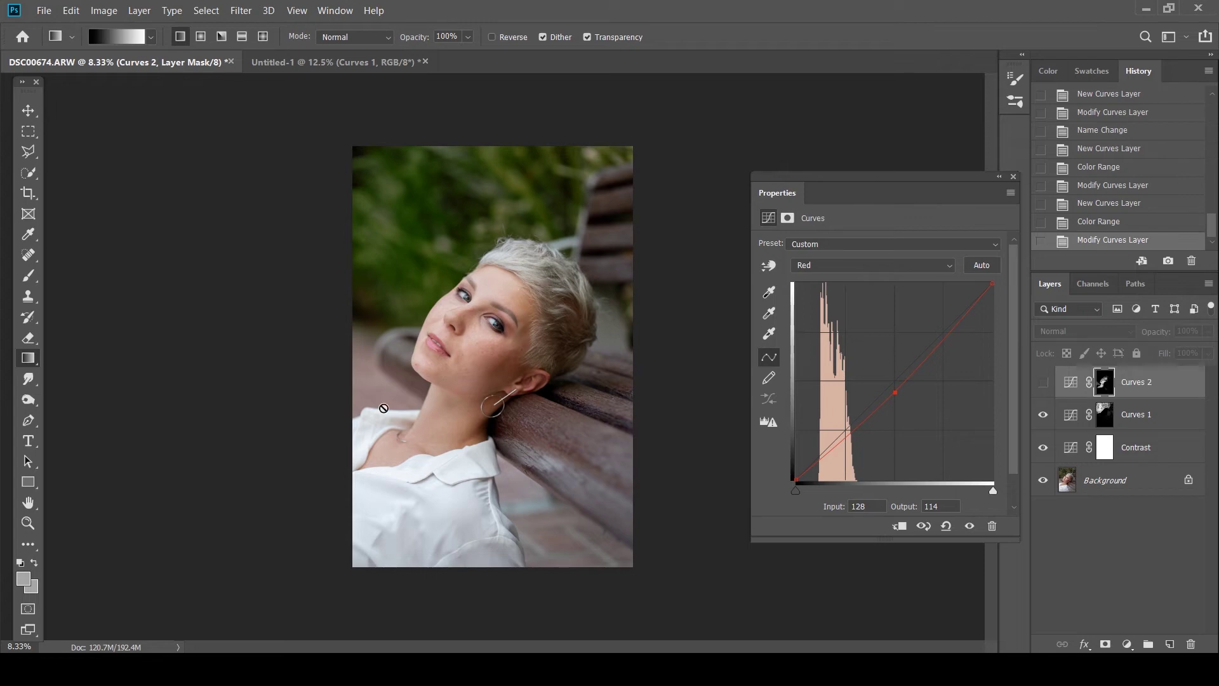
key("z")
left_click_drag(493, 337, 559, 372)
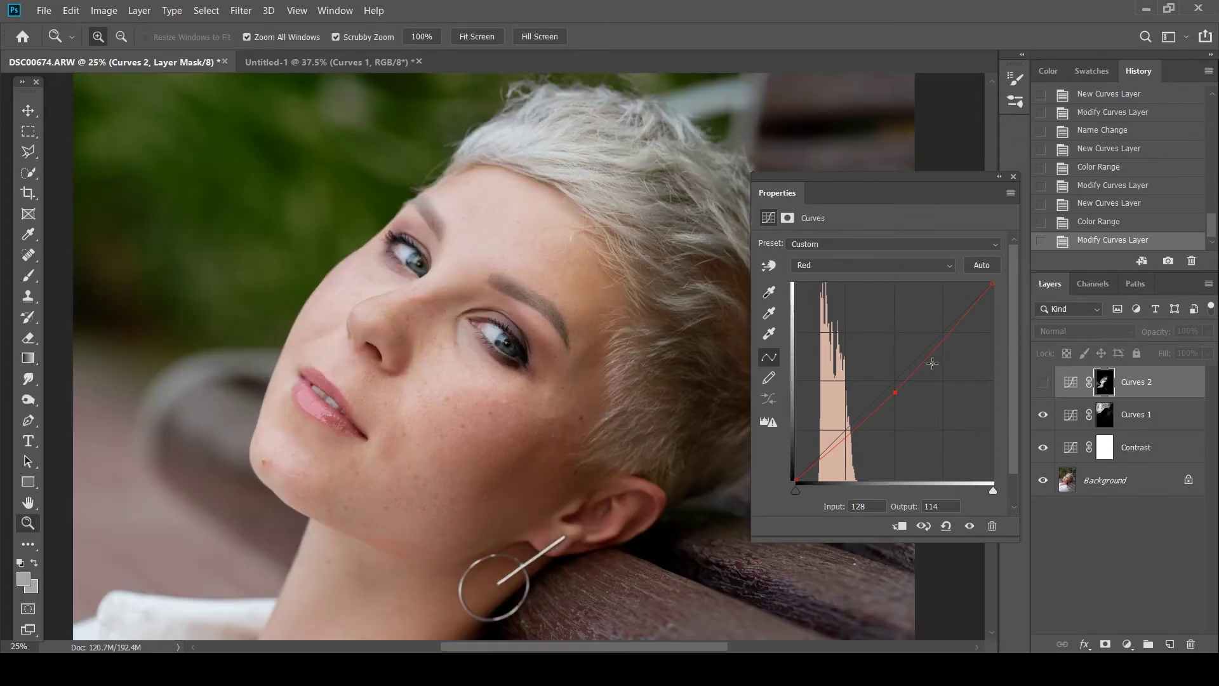
left_click(1042, 383)
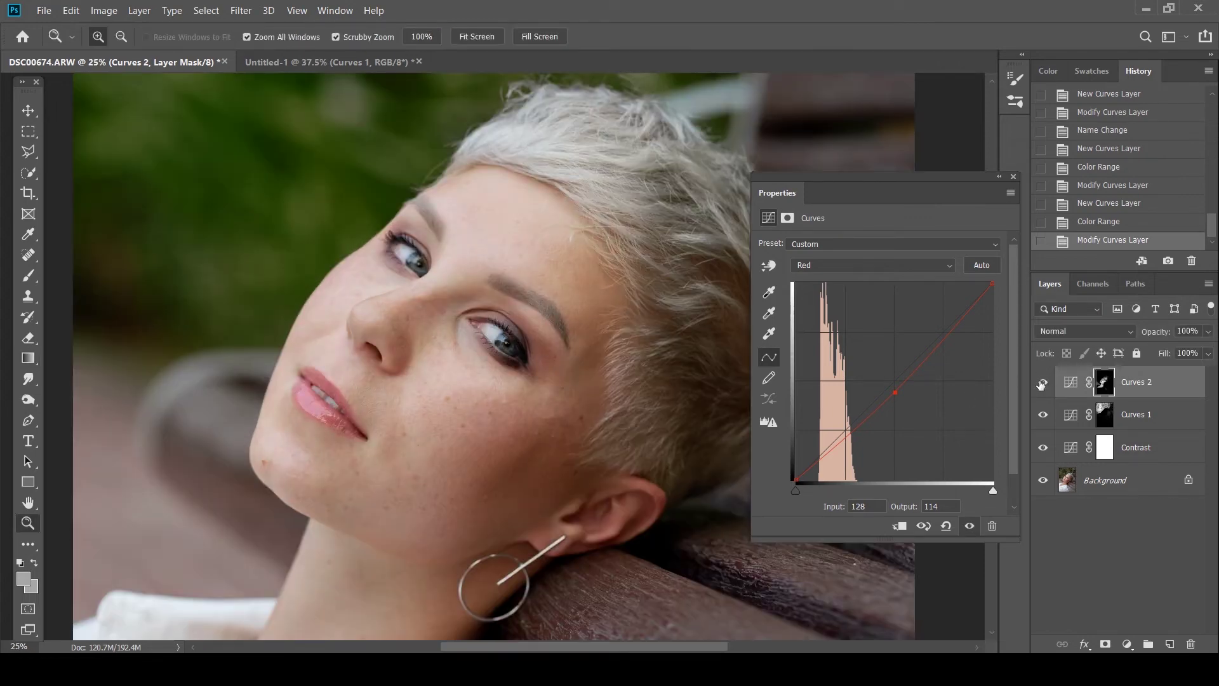
left_click(1042, 383)
left_click(1042, 383)
left_click(508, 407, "alt")
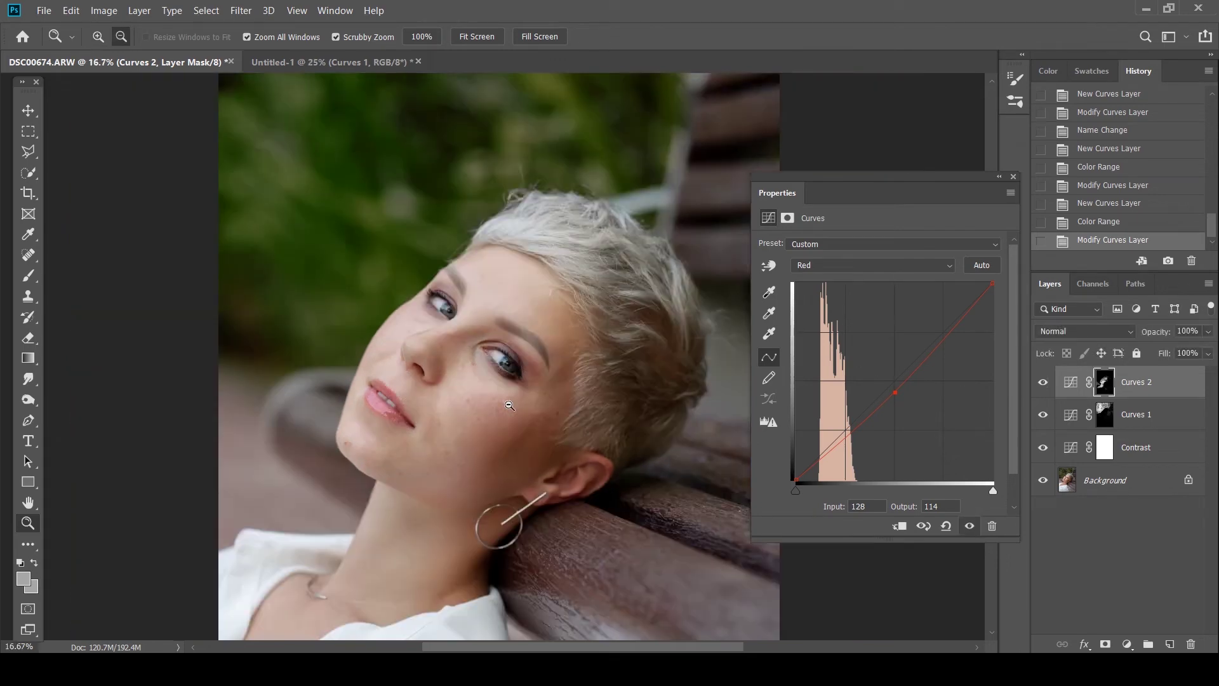
left_click(508, 406, "alt")
left_click(508, 406, "alt")
scroll(481, 317, "down", 1)
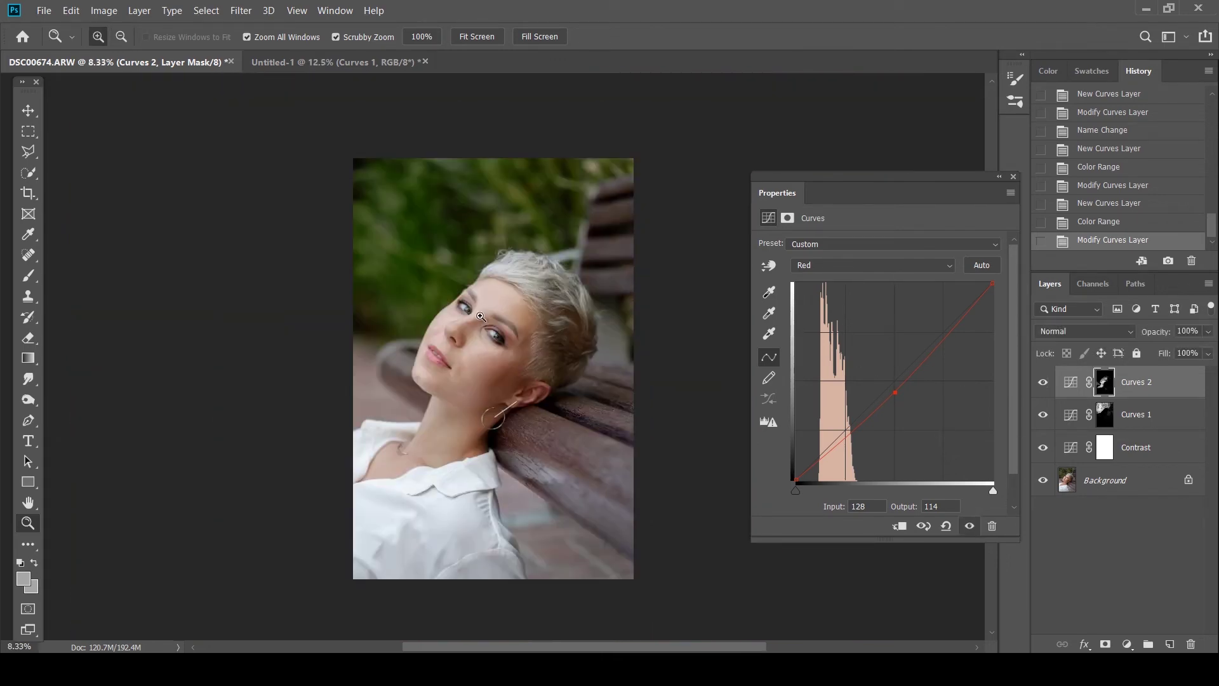
left_click(1014, 176)
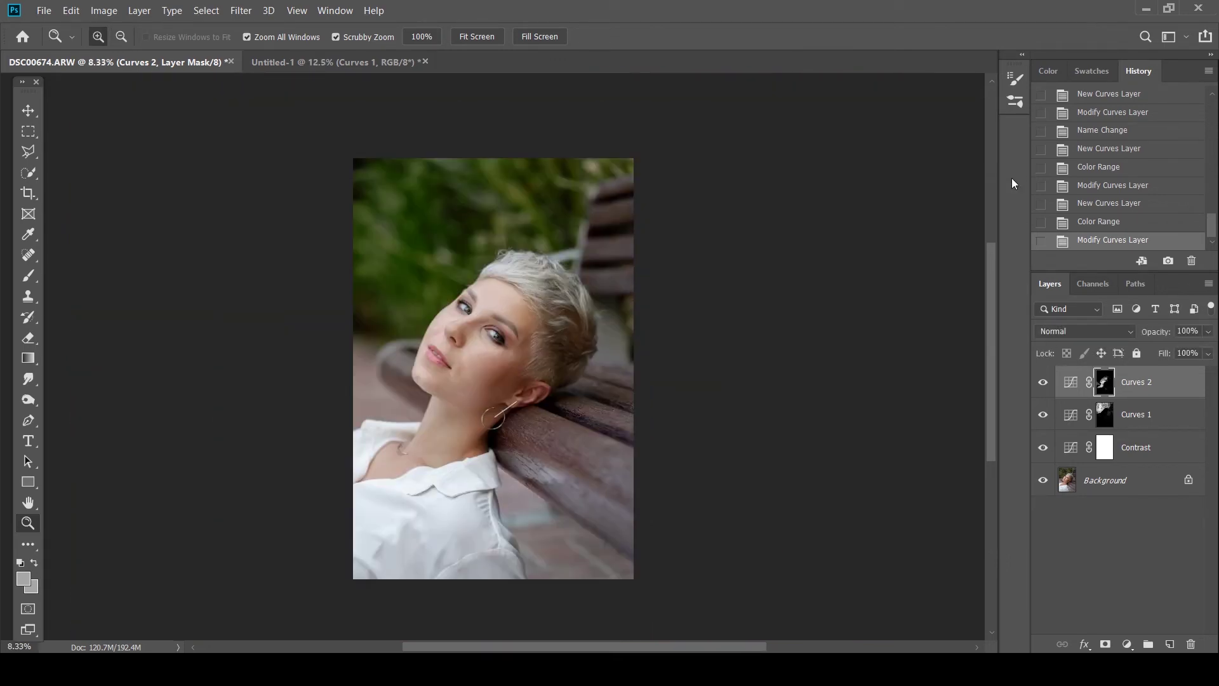
- Add a Curves 3 layer masked by a Color Range of the bench at Fuzziness 73
left_click(1127, 646)
left_click(1144, 447)
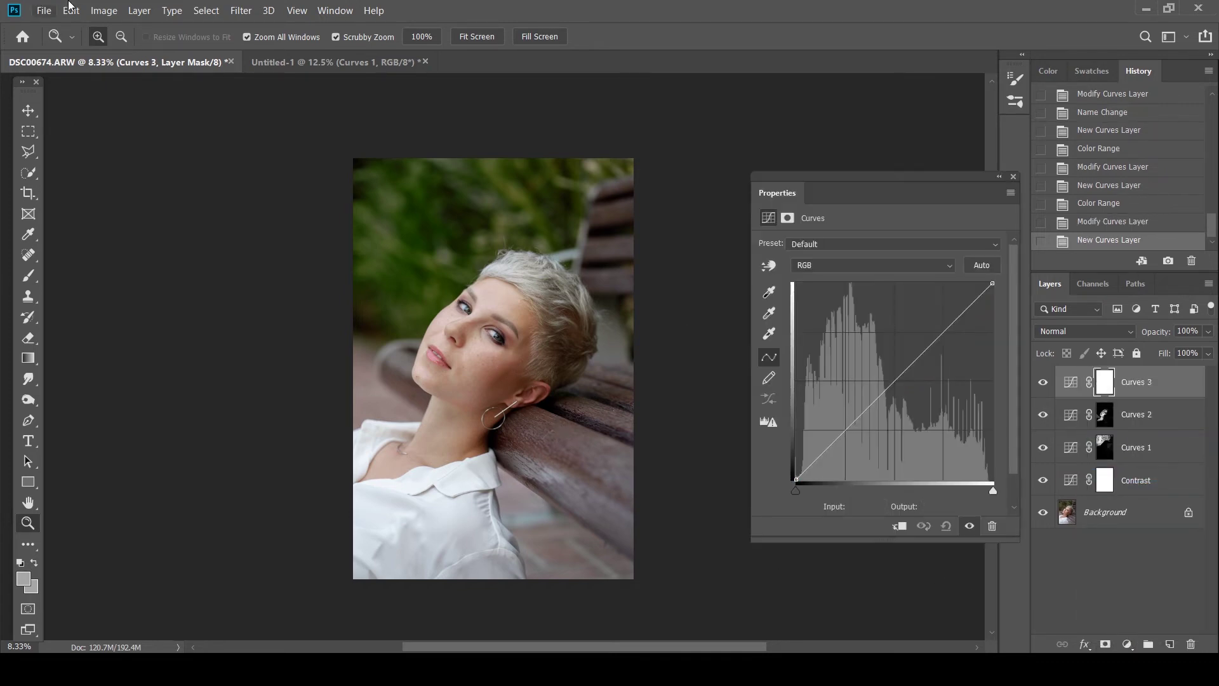
left_click(212, 11)
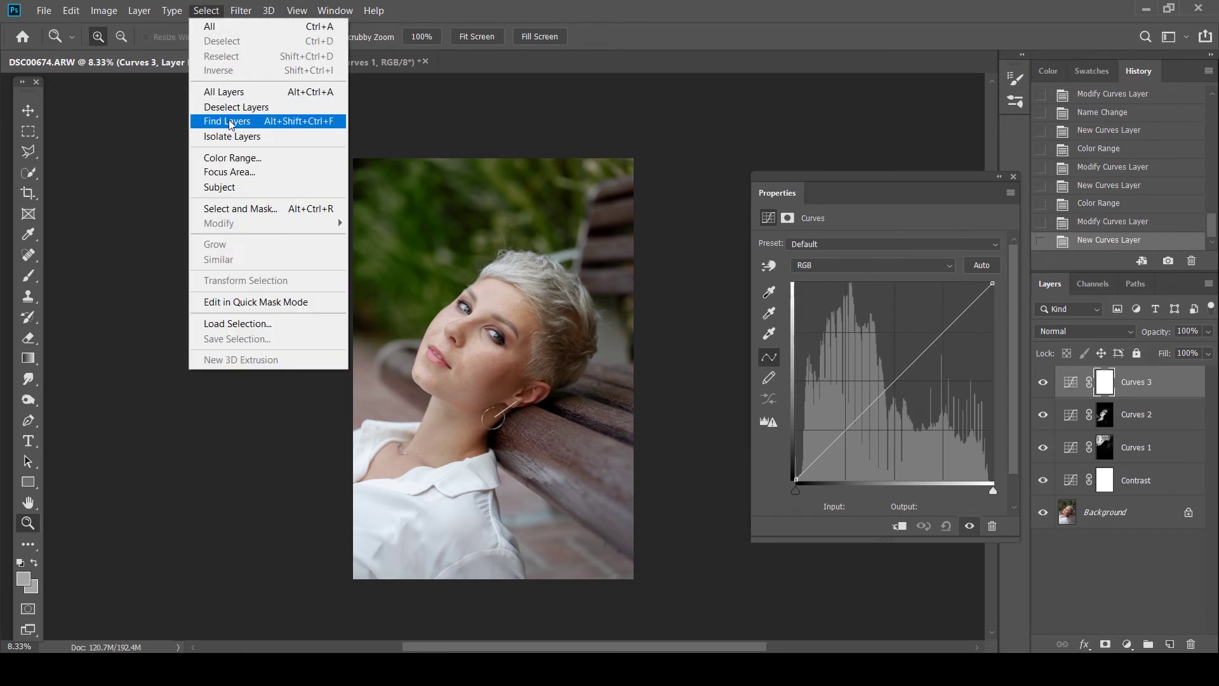
left_click(232, 158)
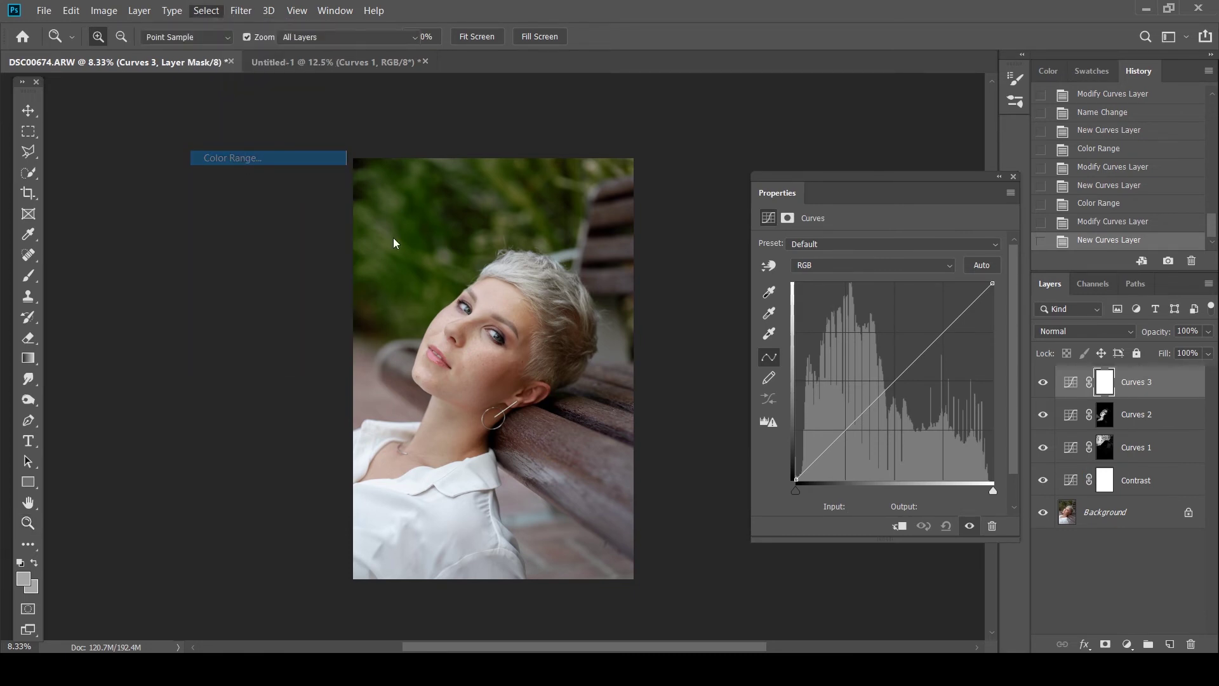
left_click(605, 410)
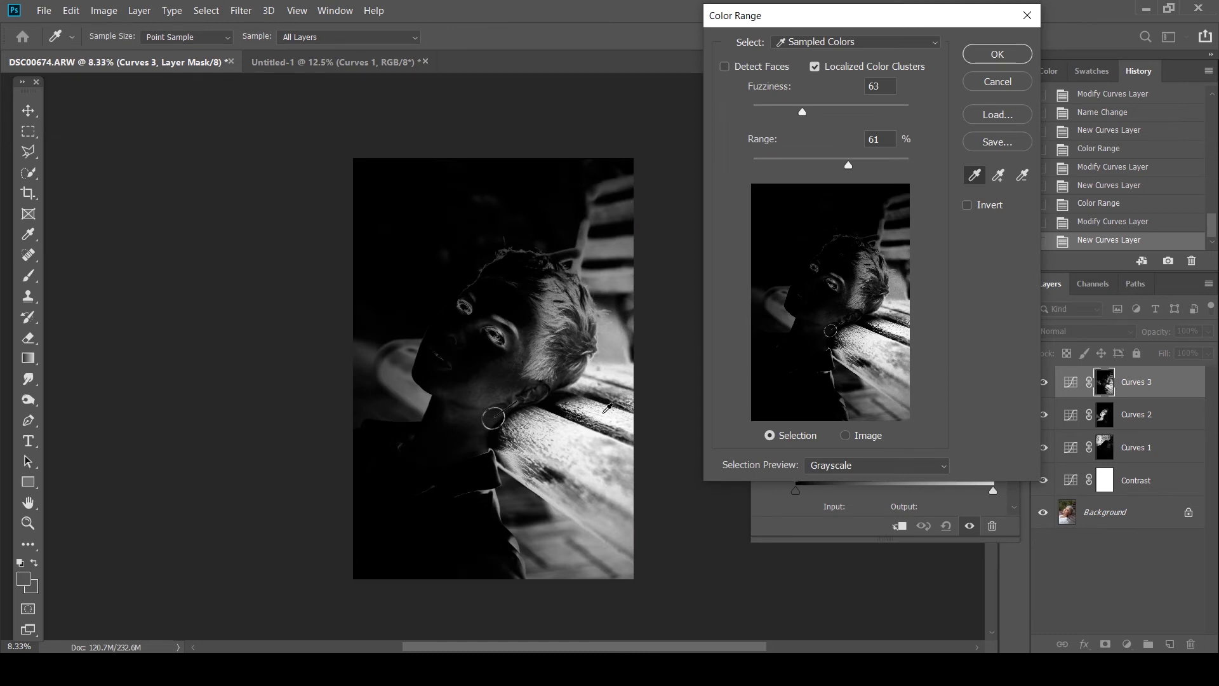
left_click(614, 414)
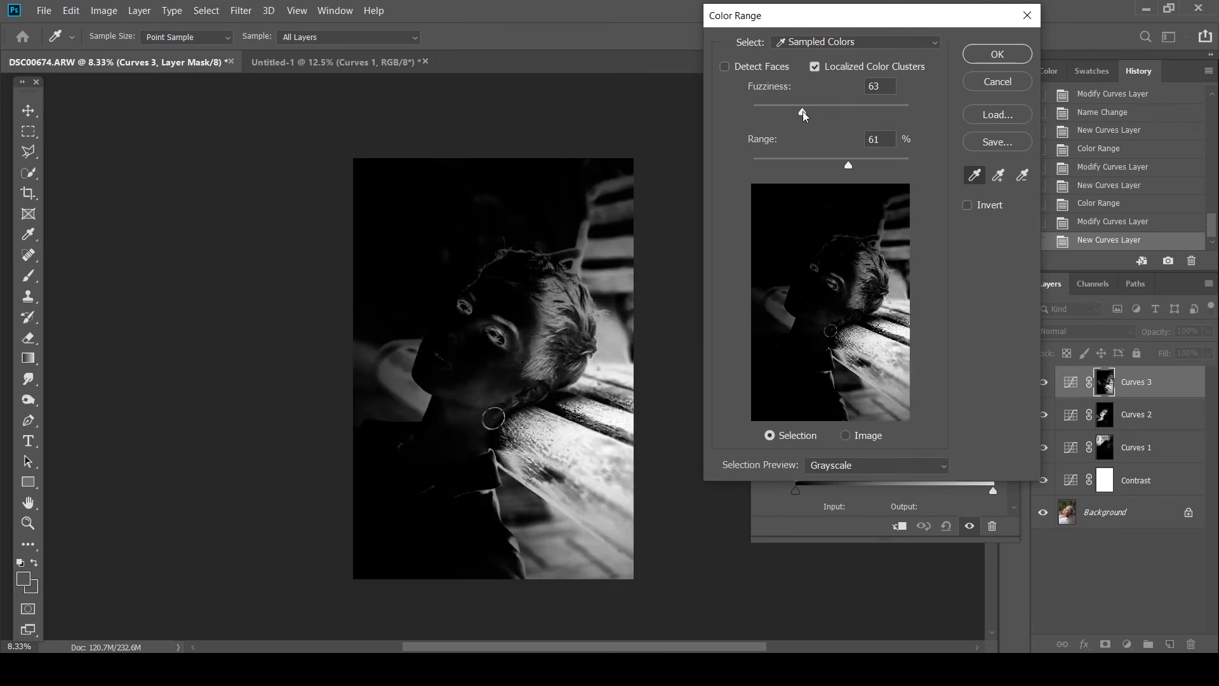
left_click_drag(802, 112, 812, 111)
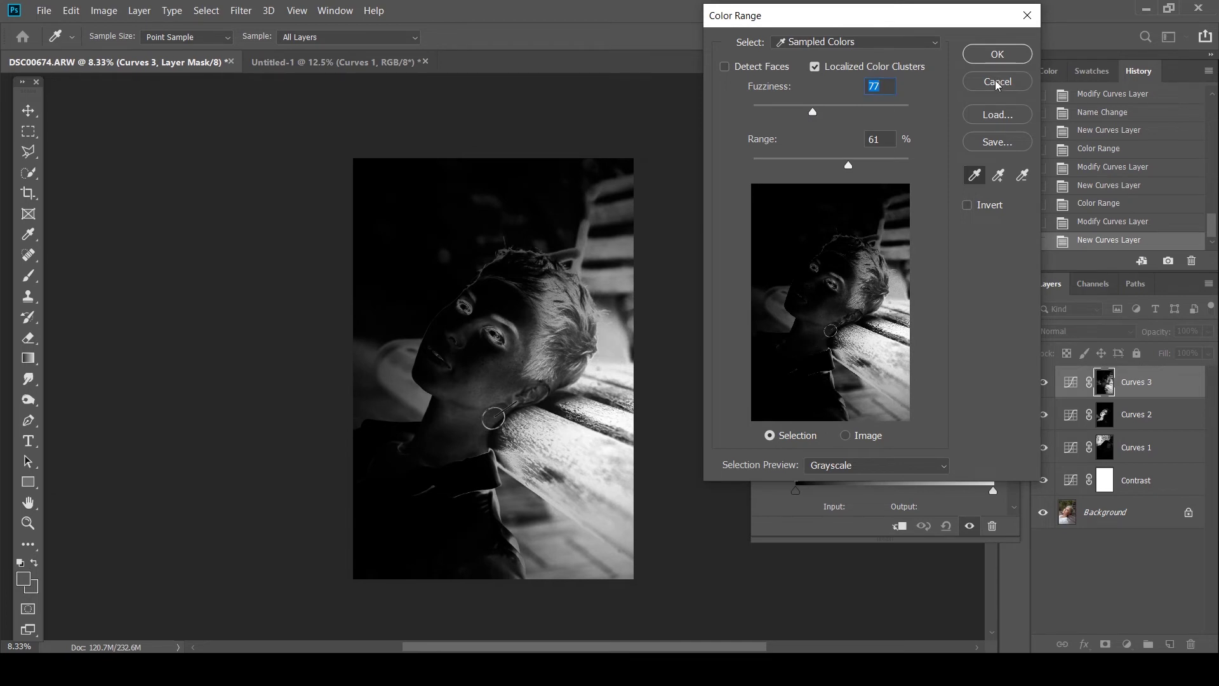
left_click_drag(813, 113, 810, 113)
left_click(1000, 55)
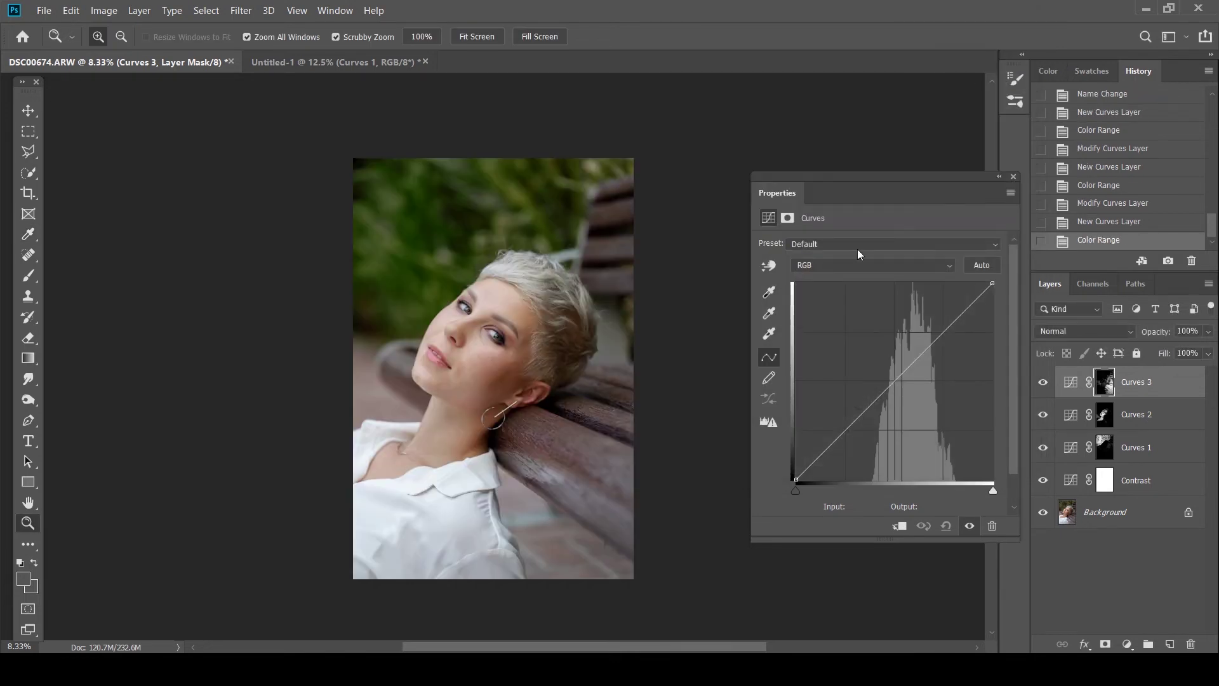
- Lift the Red channel midtones slightly to 112/120
left_click(868, 264)
left_click(817, 292)
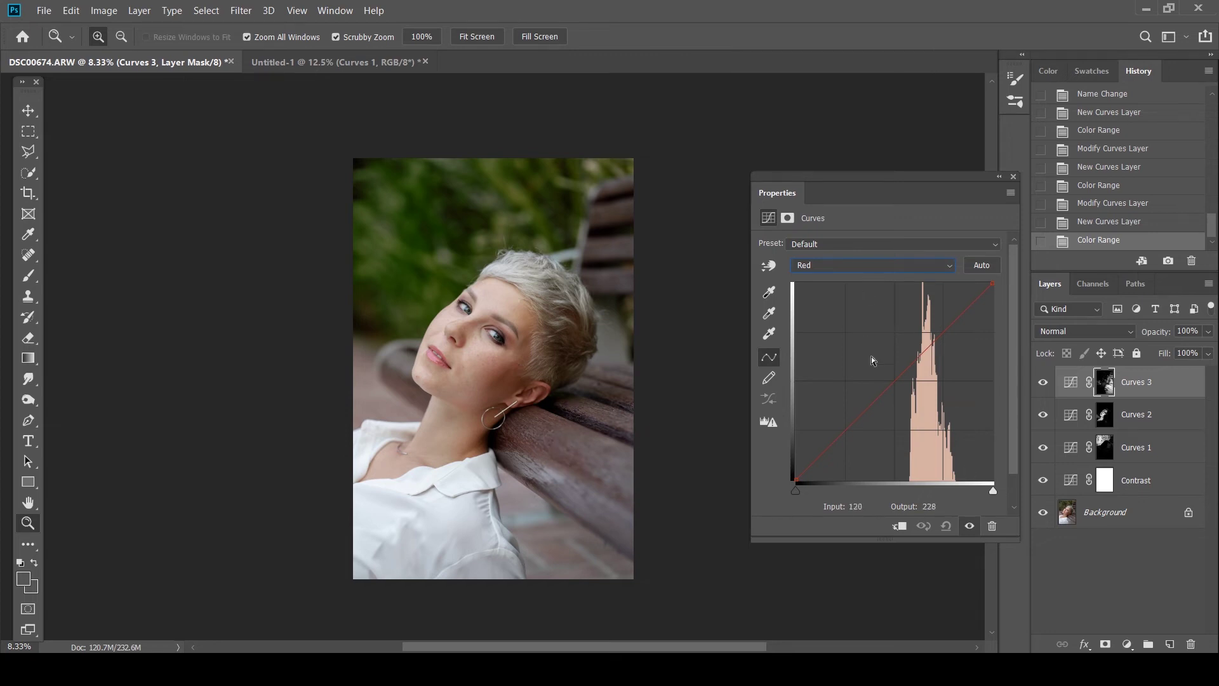
left_click_drag(891, 383, 882, 387)
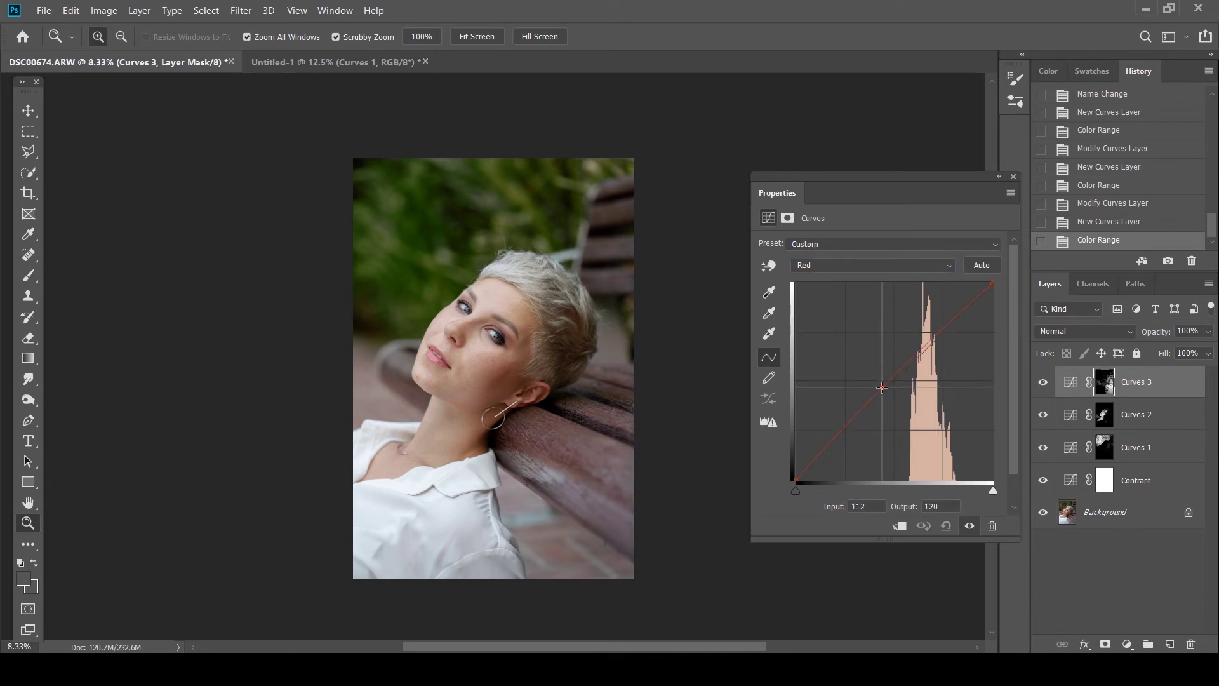
left_click_drag(883, 387, 882, 387)
- Pull the Blue channel midtones down, then ease them back up a little
left_click(833, 266)
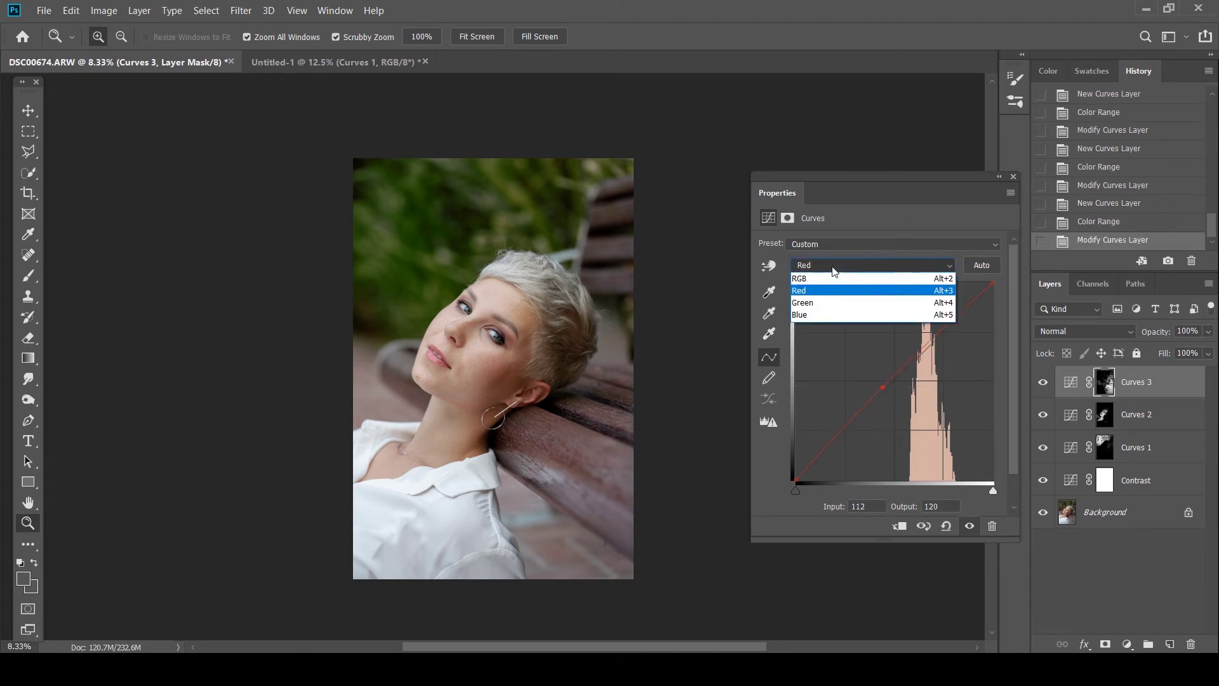
left_click(833, 315)
left_click_drag(888, 385, 900, 414)
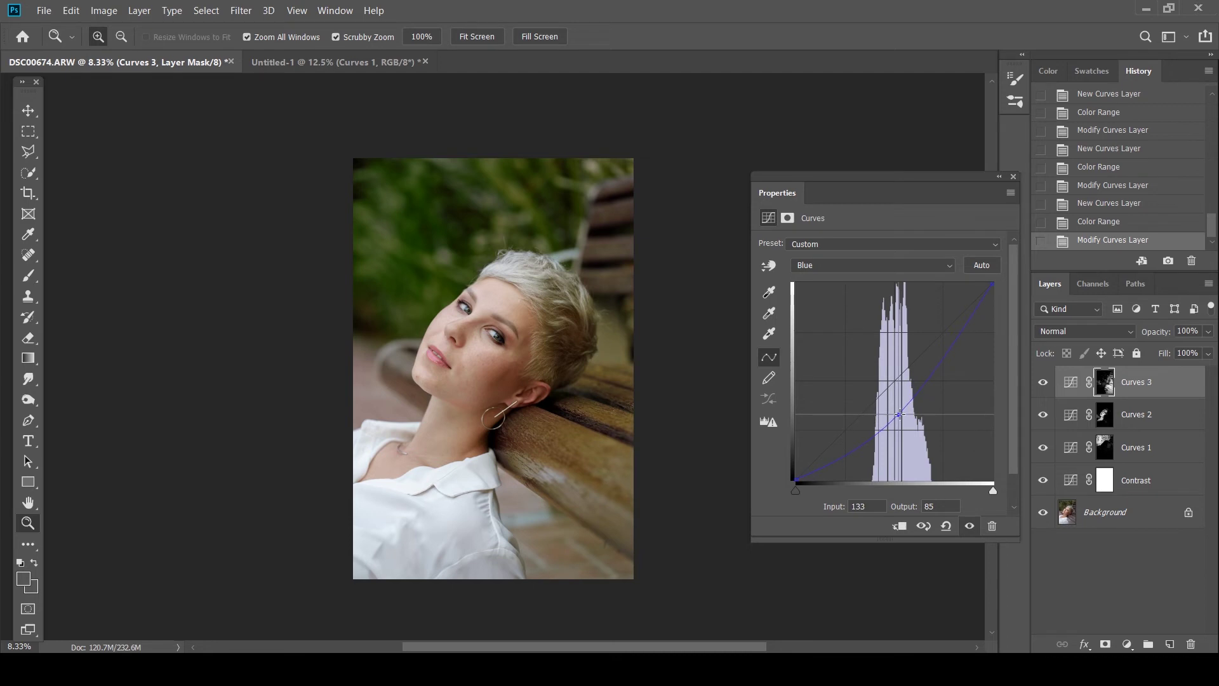
left_click_drag(899, 414, 899, 407)
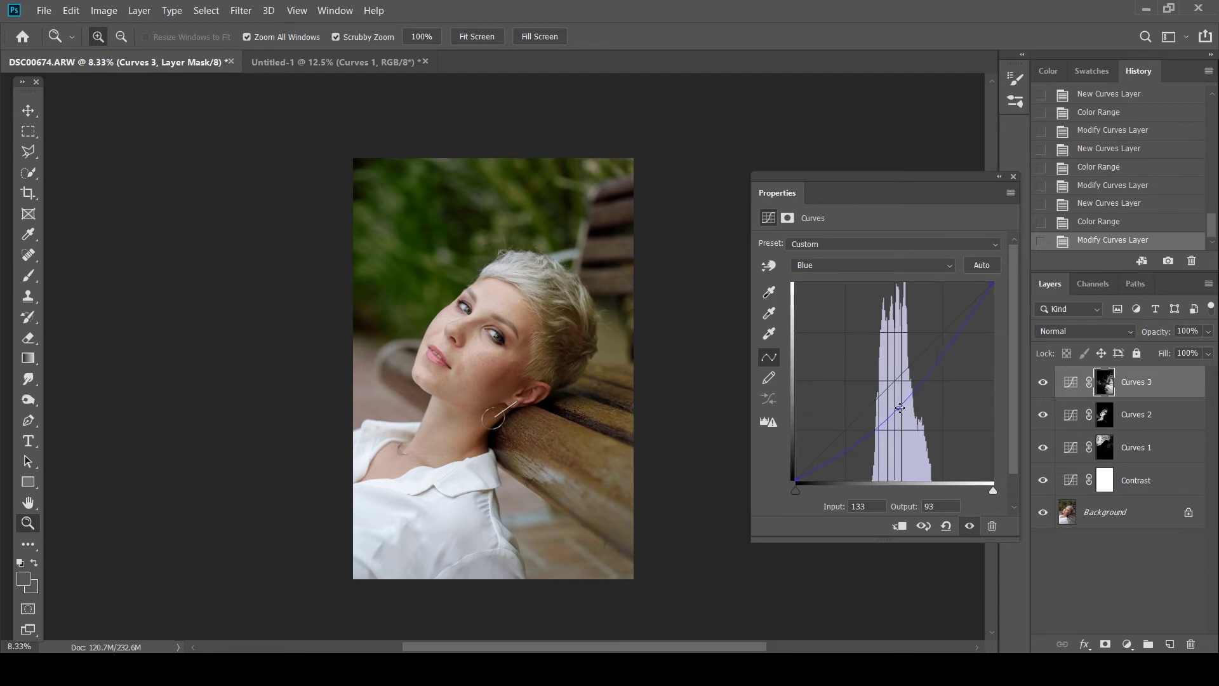
- On the RGB curve, remove the midtone point and set the black point to 12
left_click(870, 264)
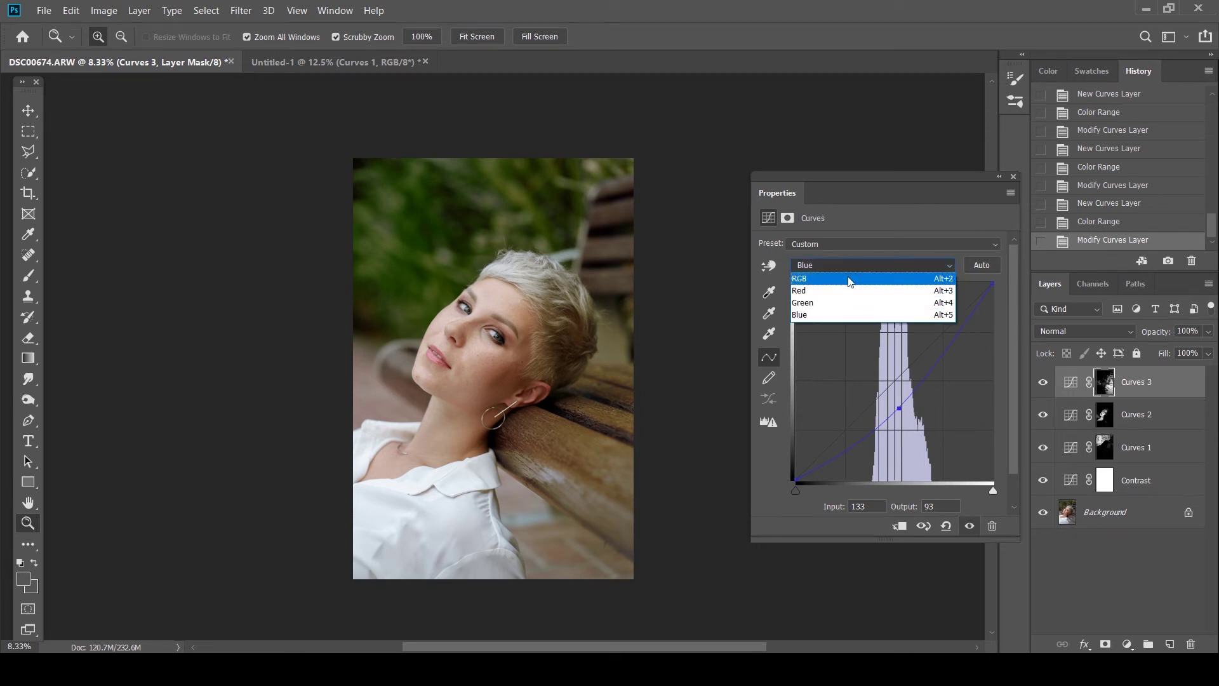
left_click(867, 266)
left_click_drag(892, 384, 894, 391)
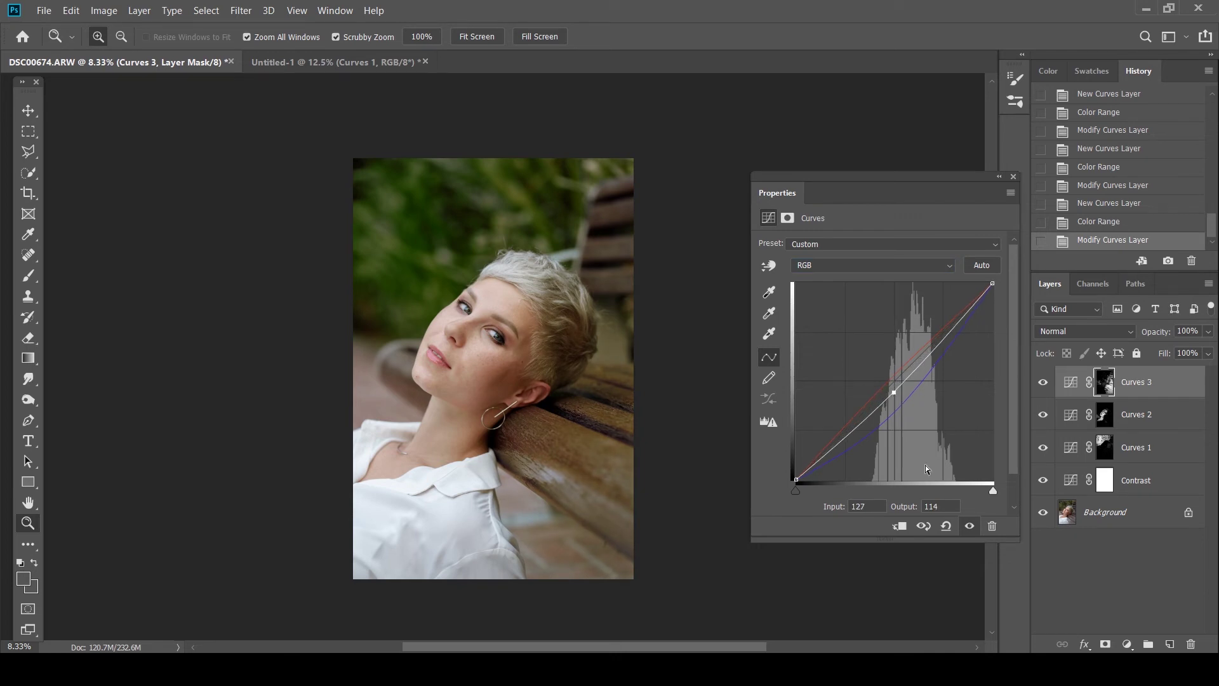
key("Delete")
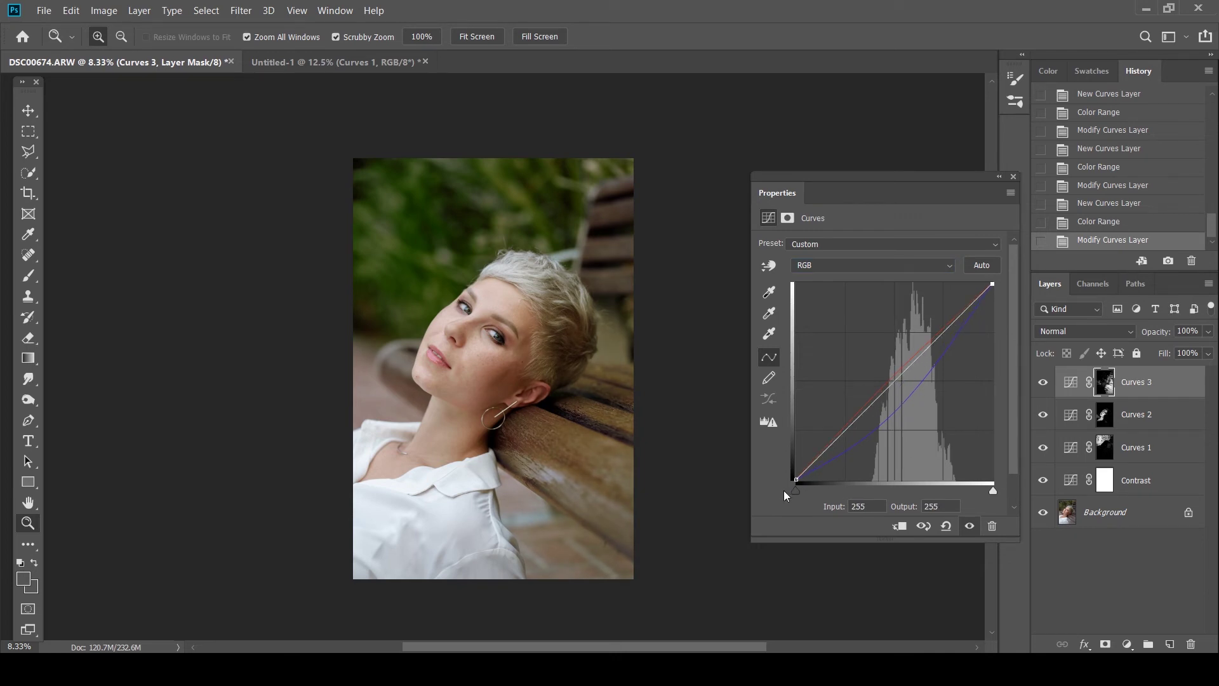
left_click_drag(796, 481, 806, 484)
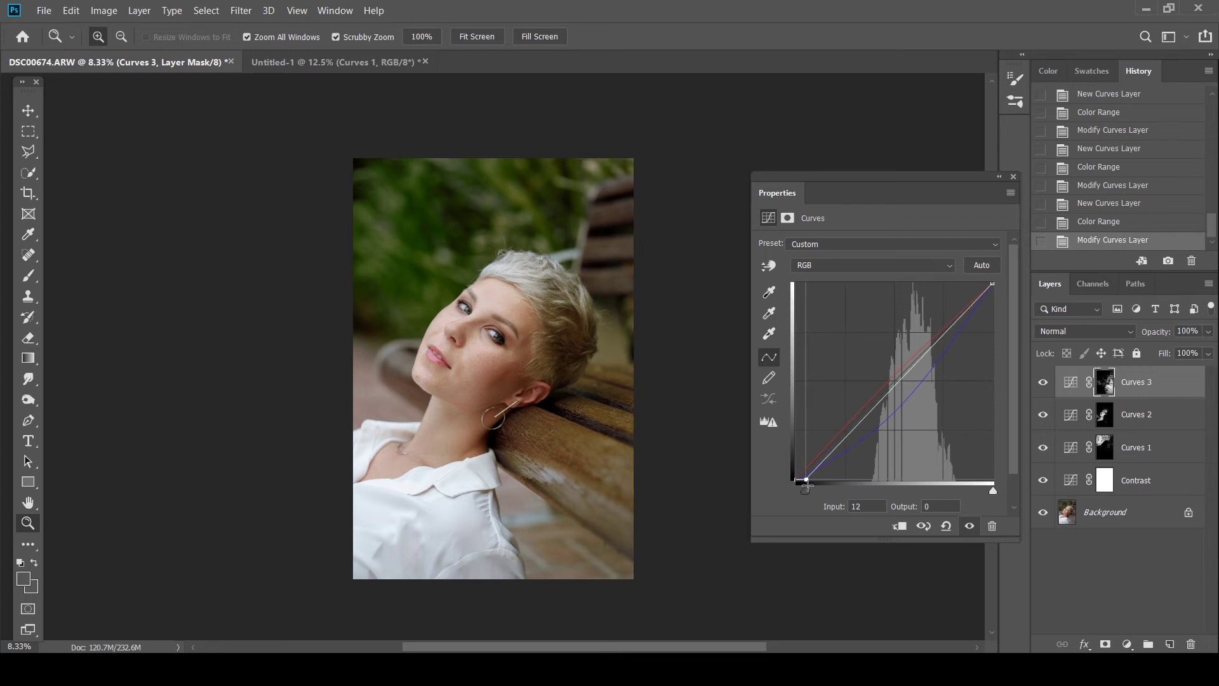
- Reposition the Blue midtone point to 129/103
left_click(859, 266)
left_click(850, 317)
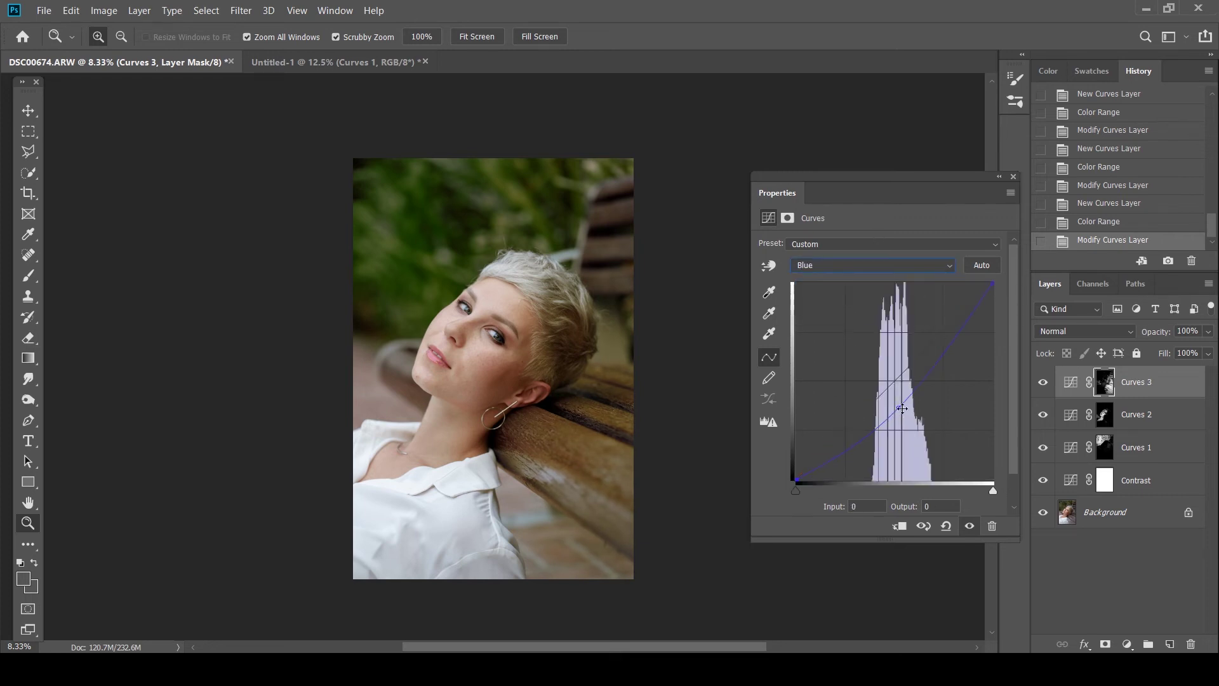
left_click_drag(902, 408, 895, 398)
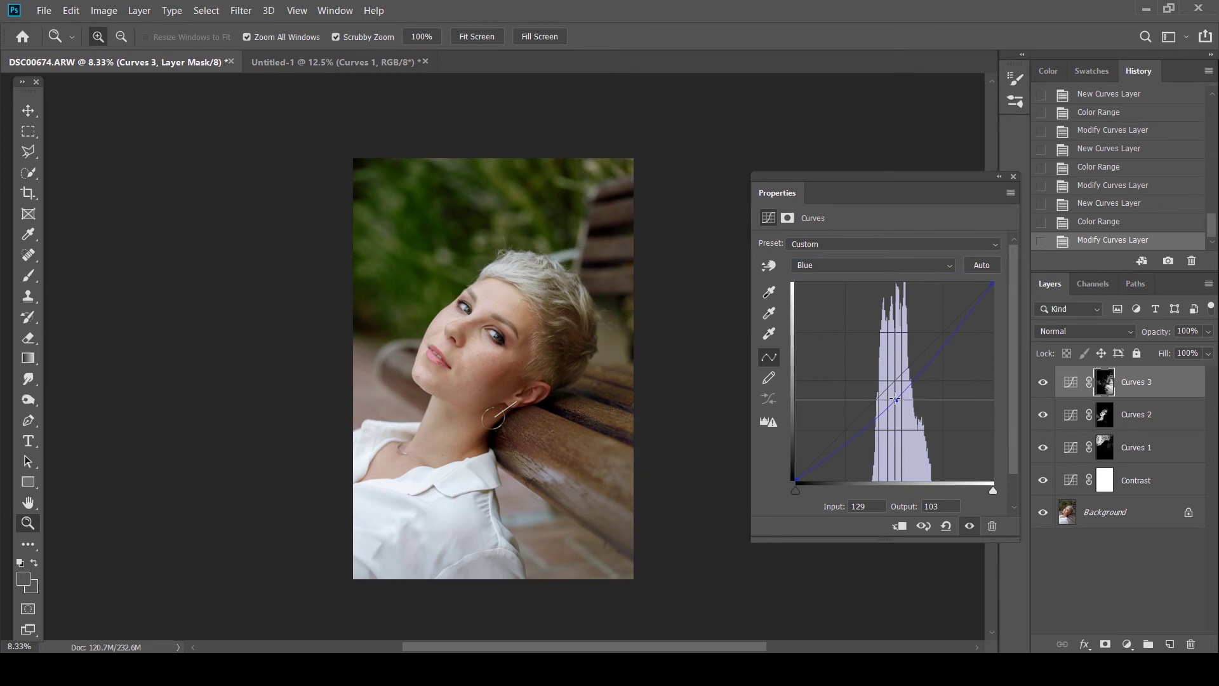
left_click(1014, 176)
- Toggle Curves 3 off and on to compare, then pick the Brush with black foreground
left_click(1043, 383)
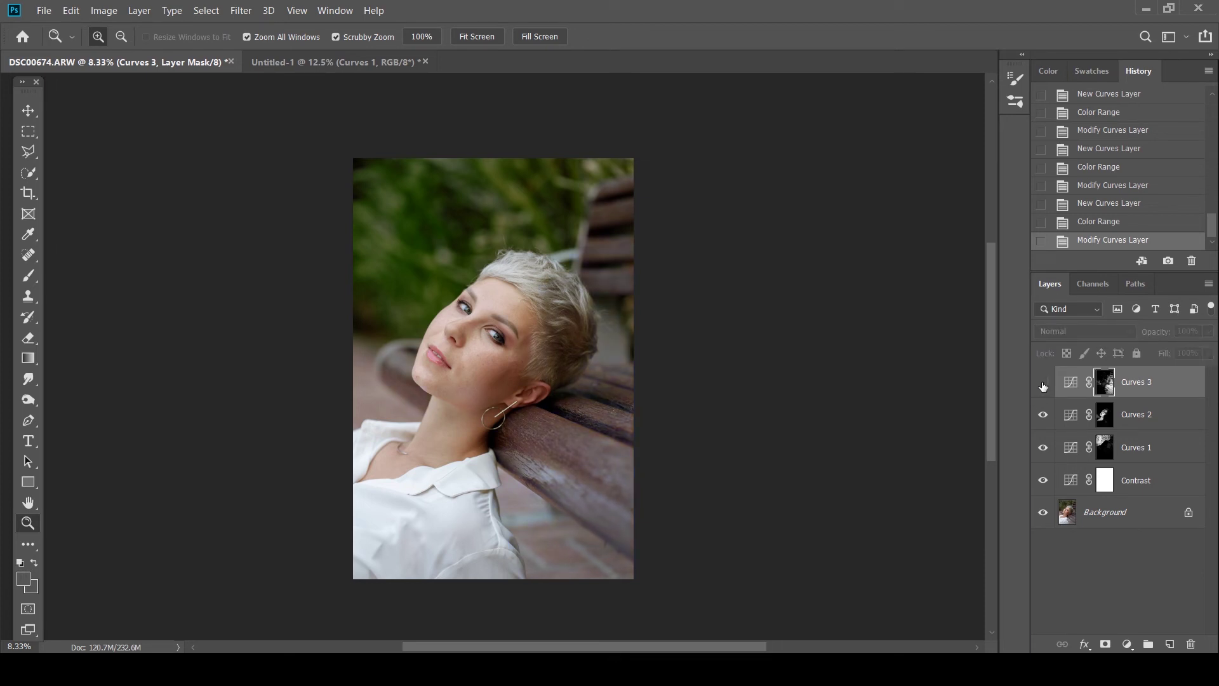
left_click(1044, 384)
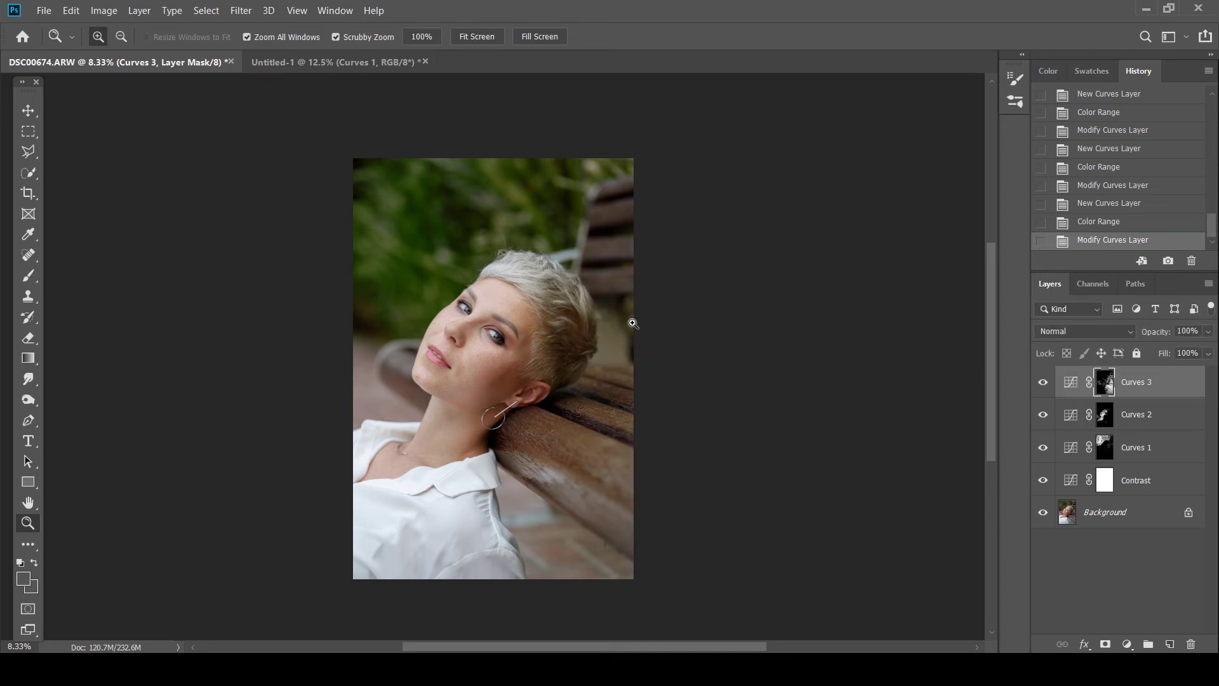
left_click(28, 275)
key("x")
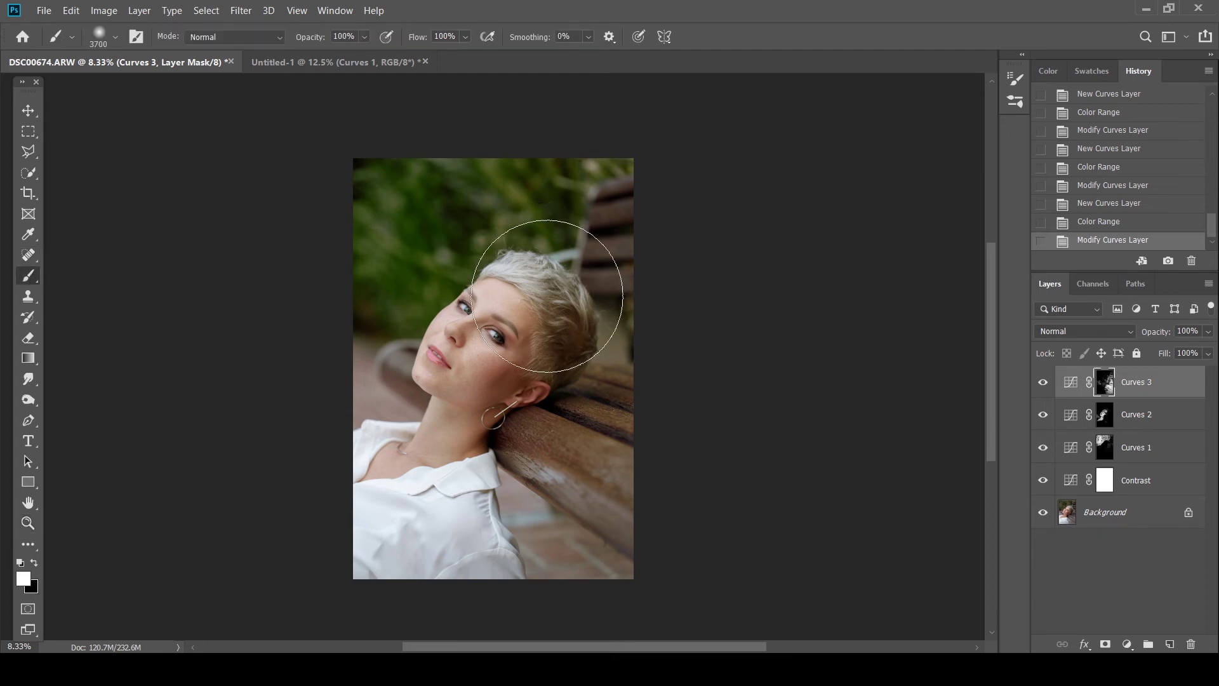
key("bracketleft")
key("bracketleft")
key("bracketleft")
key("bracketleft")
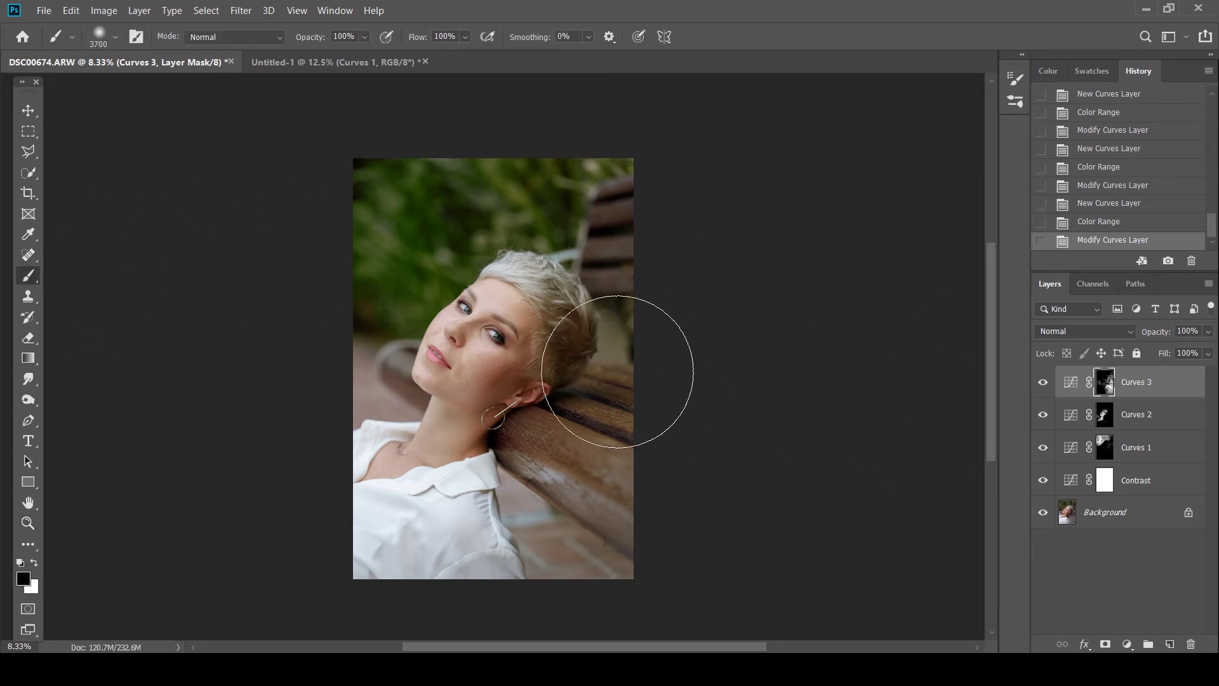
- Paint a black stroke on the Curves 3 mask with a 1600 px brush at 22% flow
left_click_drag(620, 362, 617, 332)
key("ctrl+z")
key("x")
key("shift+2")
key("shift+2")
key("ctrl+shift+z")
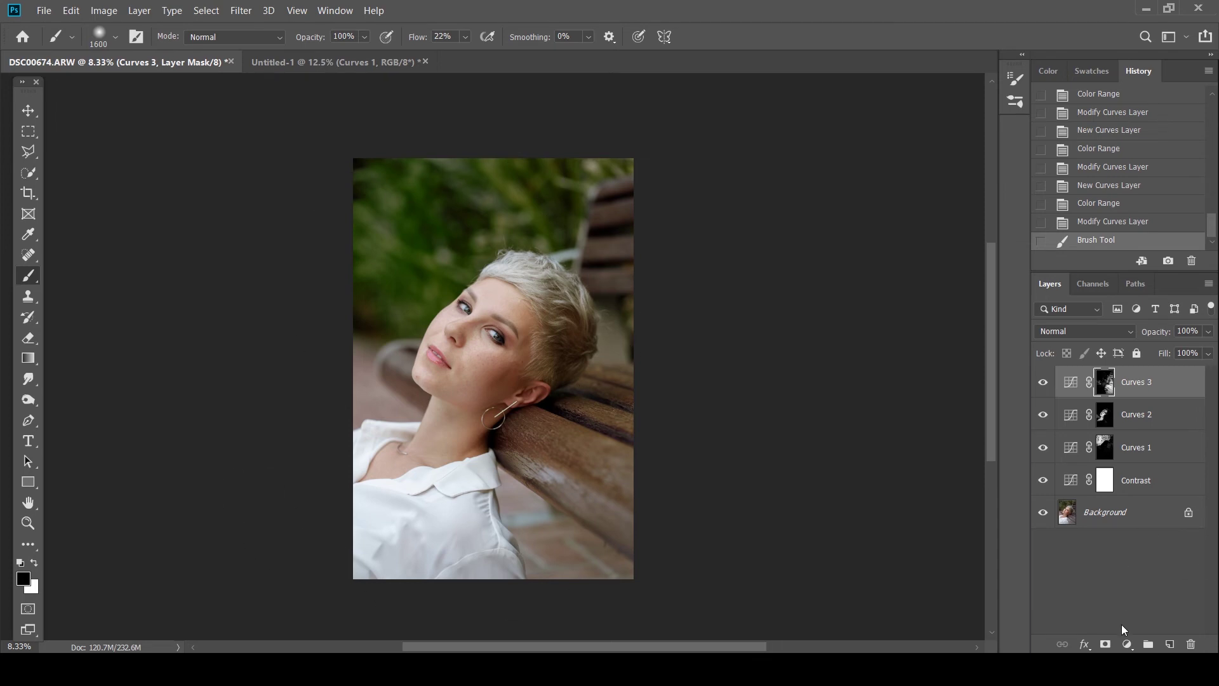
left_click(1127, 644)
- Add Curves 4 and on its Blue channel lift shadows to 38 and set midtones to 127/123
left_click(1135, 451)
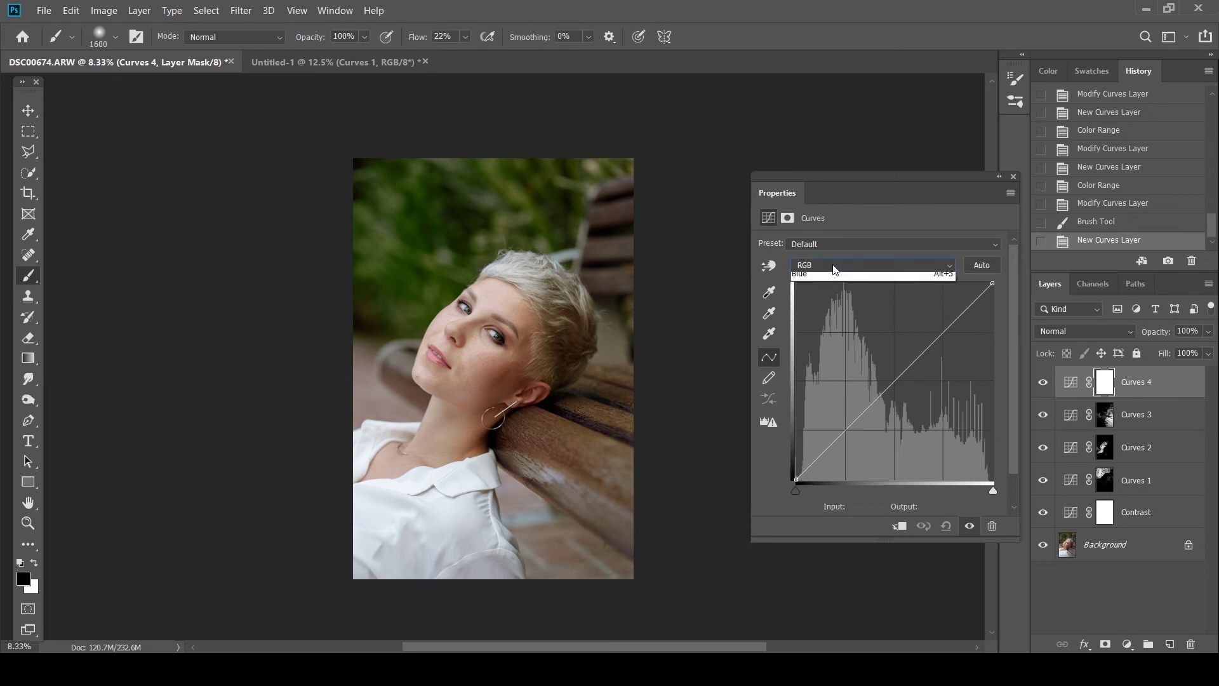
left_click(873, 265)
left_click(826, 316)
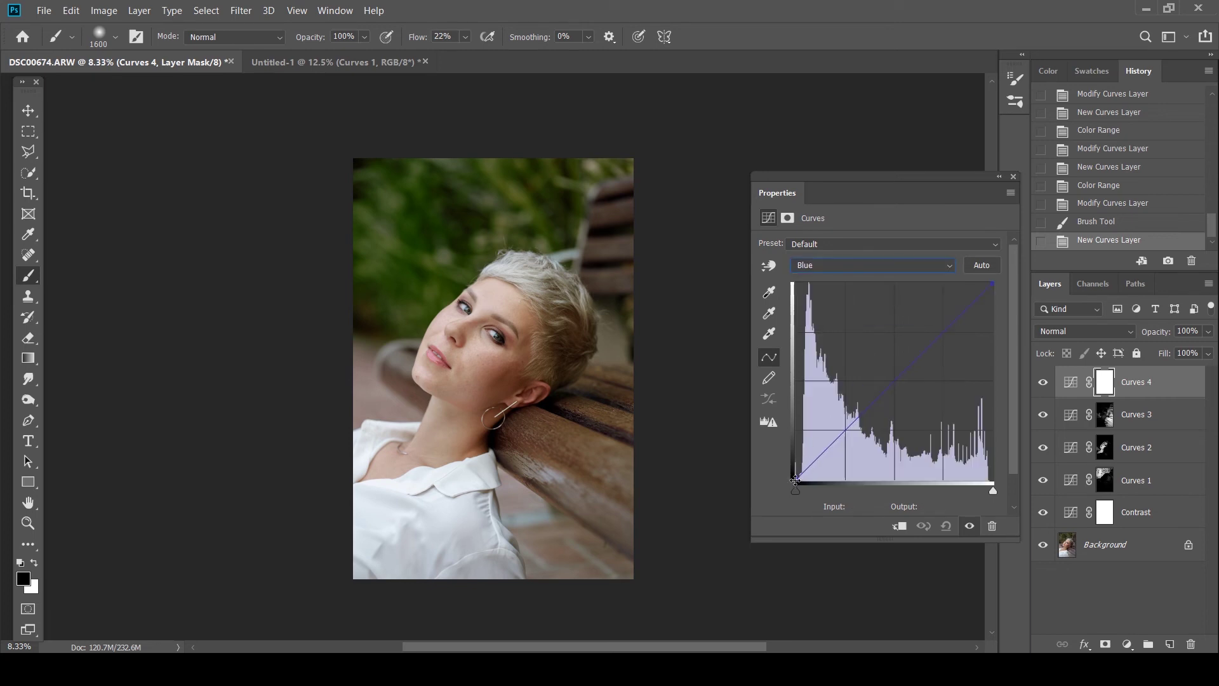
left_click_drag(795, 480, 787, 450)
left_click_drag(894, 362, 894, 385)
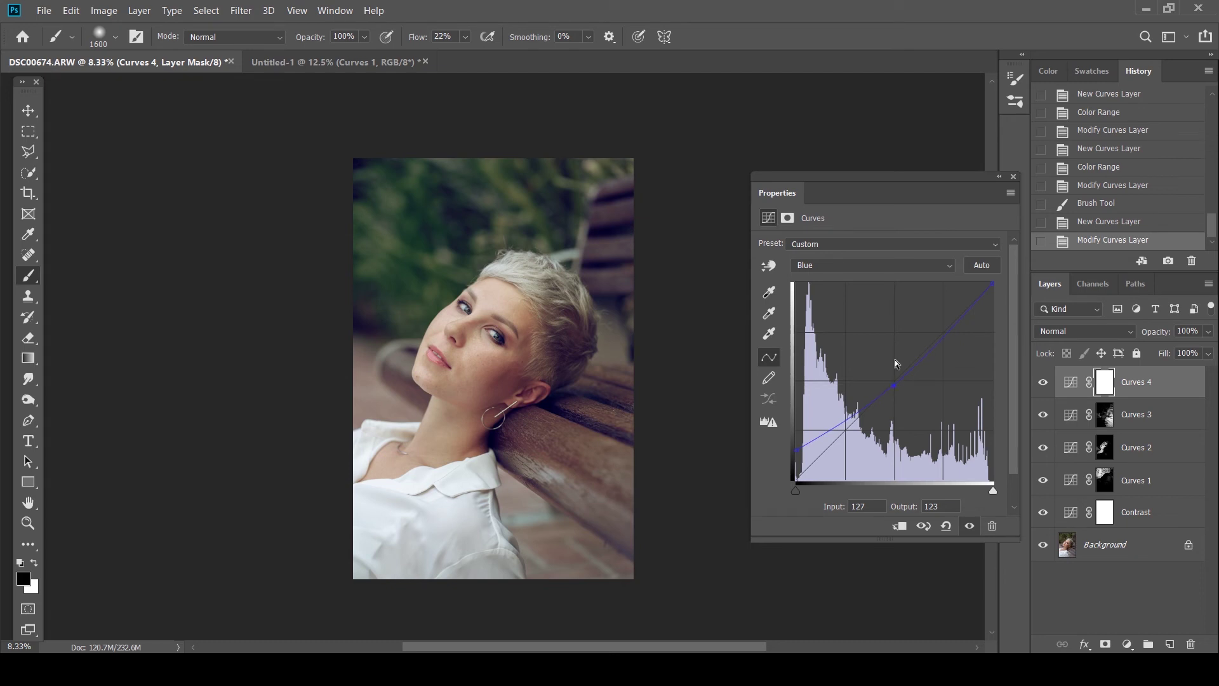
left_click(1014, 178)
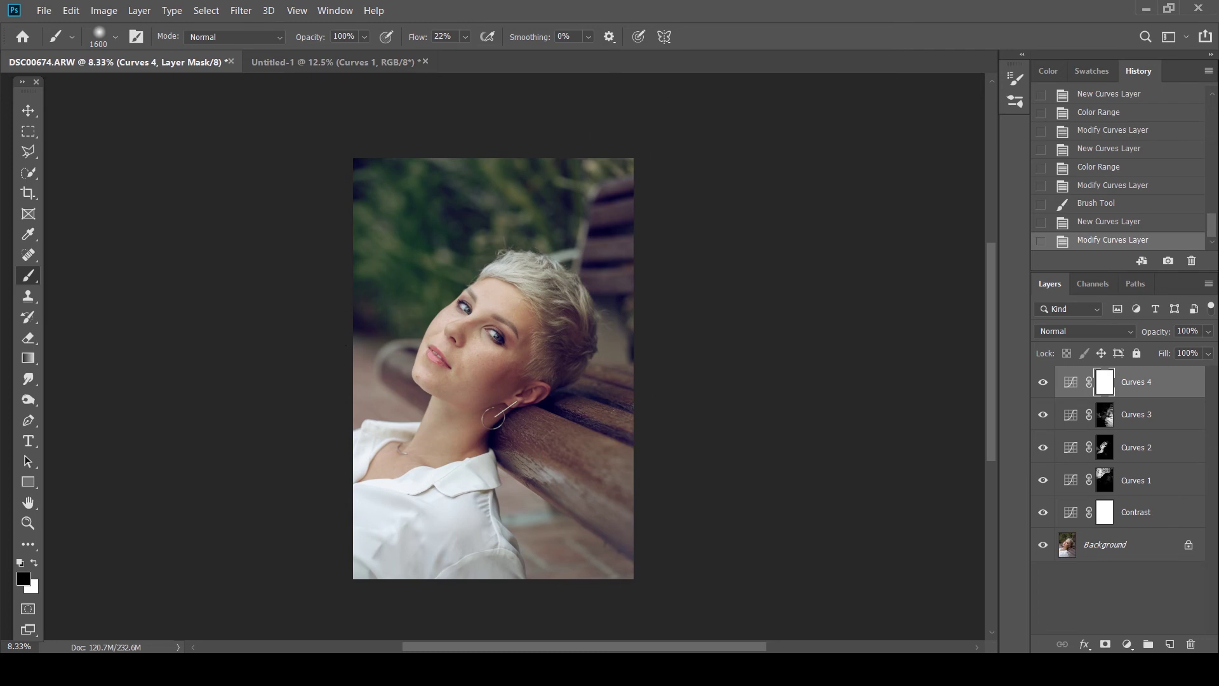
- Add a Curves 5 layer with the RGB midpoint pulled down to darken slightly
left_click(1127, 645)
left_click(1135, 448)
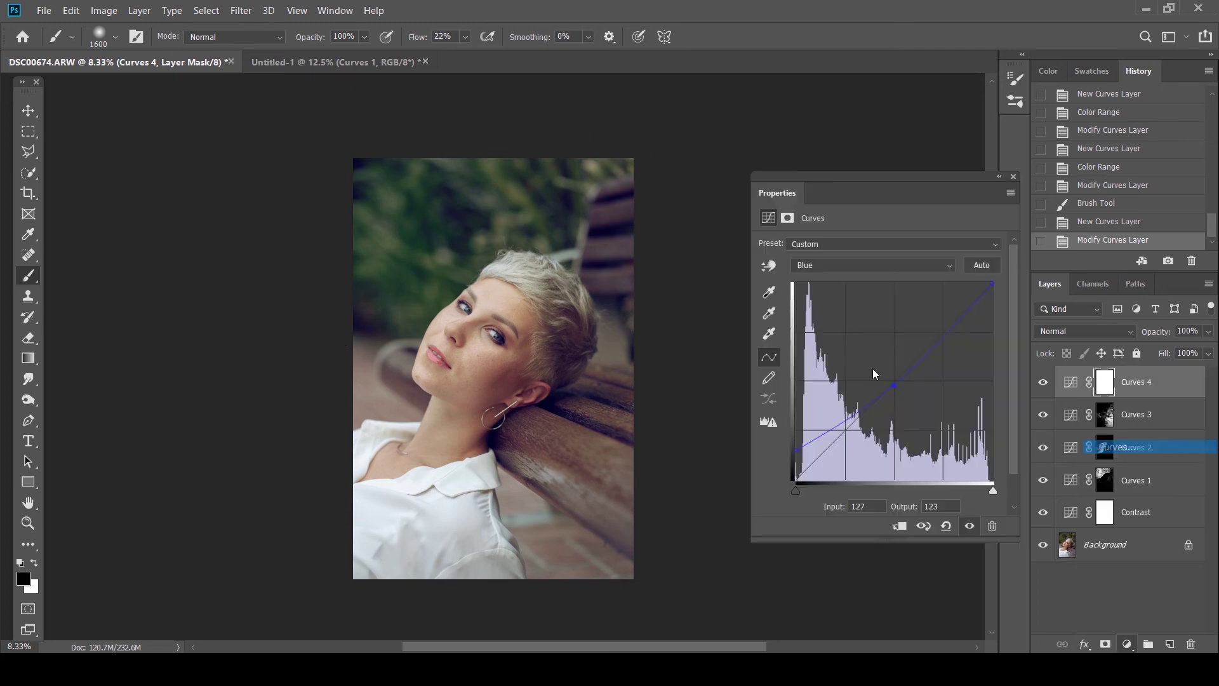
left_click_drag(893, 387, 895, 406)
left_click(1014, 176)
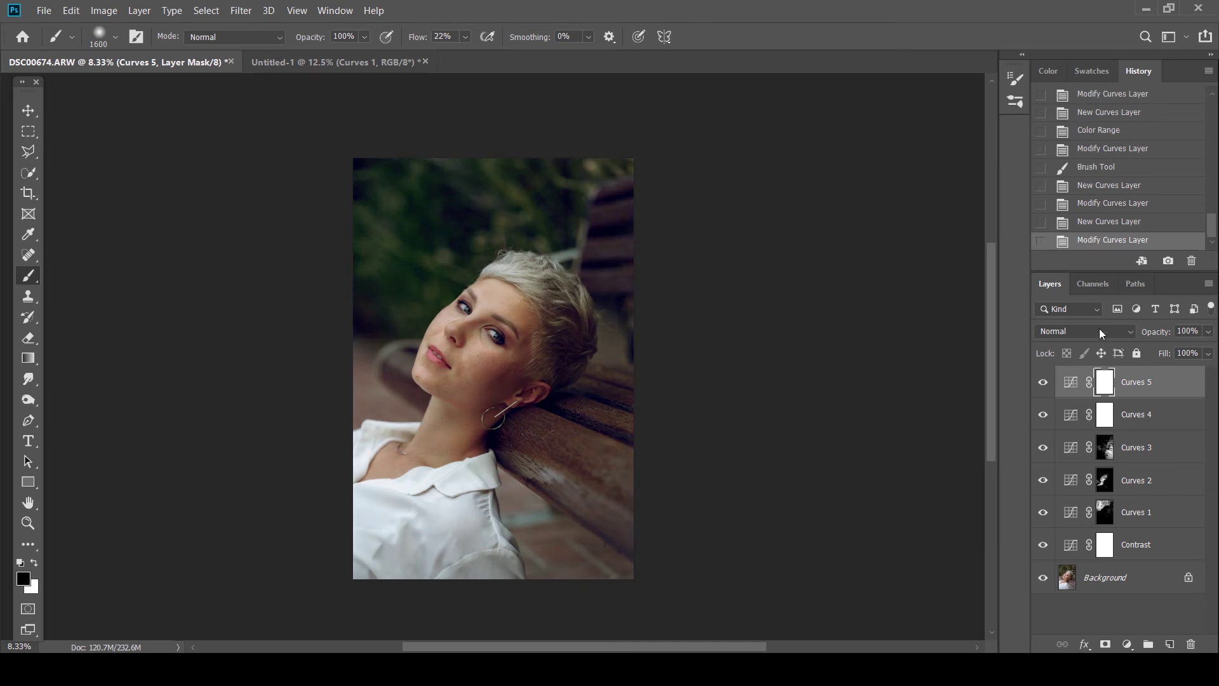
- Invert the Curves 5 mask and paint white over the bench and background edges with a larger brush
key("ctrl+i")
key("x")
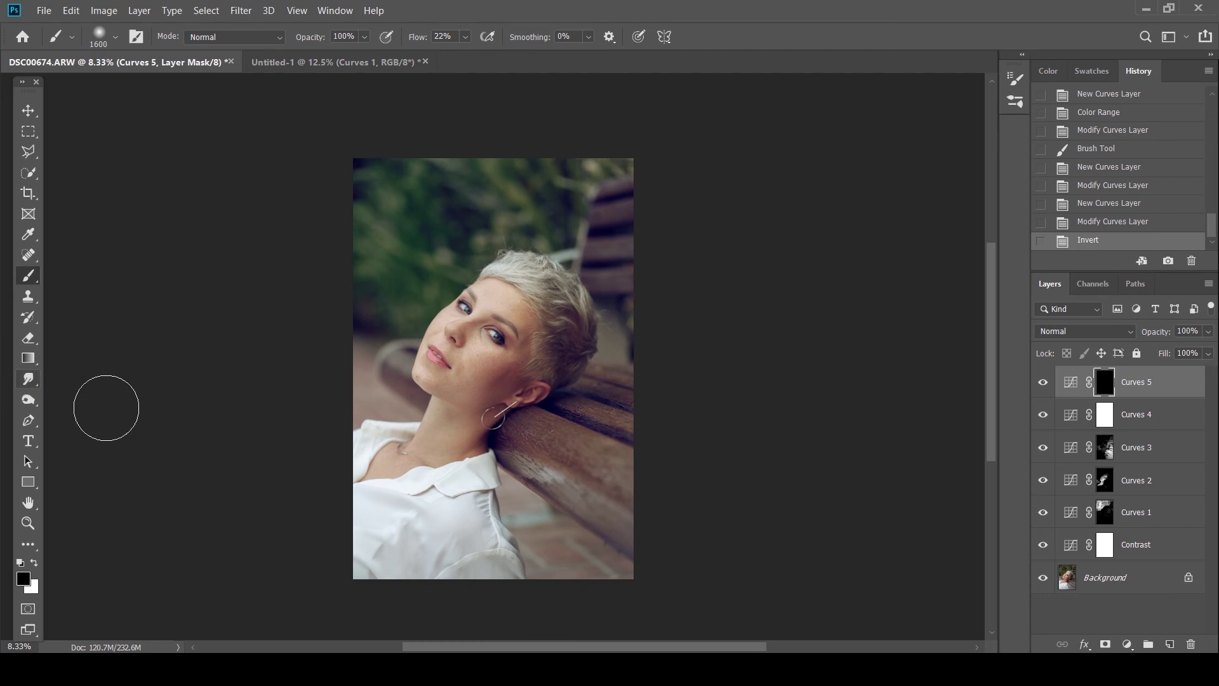
key("bracketright")
key("bracketright")
key("bracketright")
key("bracketright")
key("bracketright")
key("bracketright")
key("bracketright")
key("bracketright")
key("bracketright")
key("bracketright")
key("bracketright")
key("bracketright")
key("bracketright")
key("bracketright")
key("bracketright")
left_click_drag(419, 527, 545, 562)
mouse_move(674, 169)
left_mouse_down()
mouse_move(659, 261)
mouse_move(653, 245)
mouse_move(558, 381)
left_mouse_up()
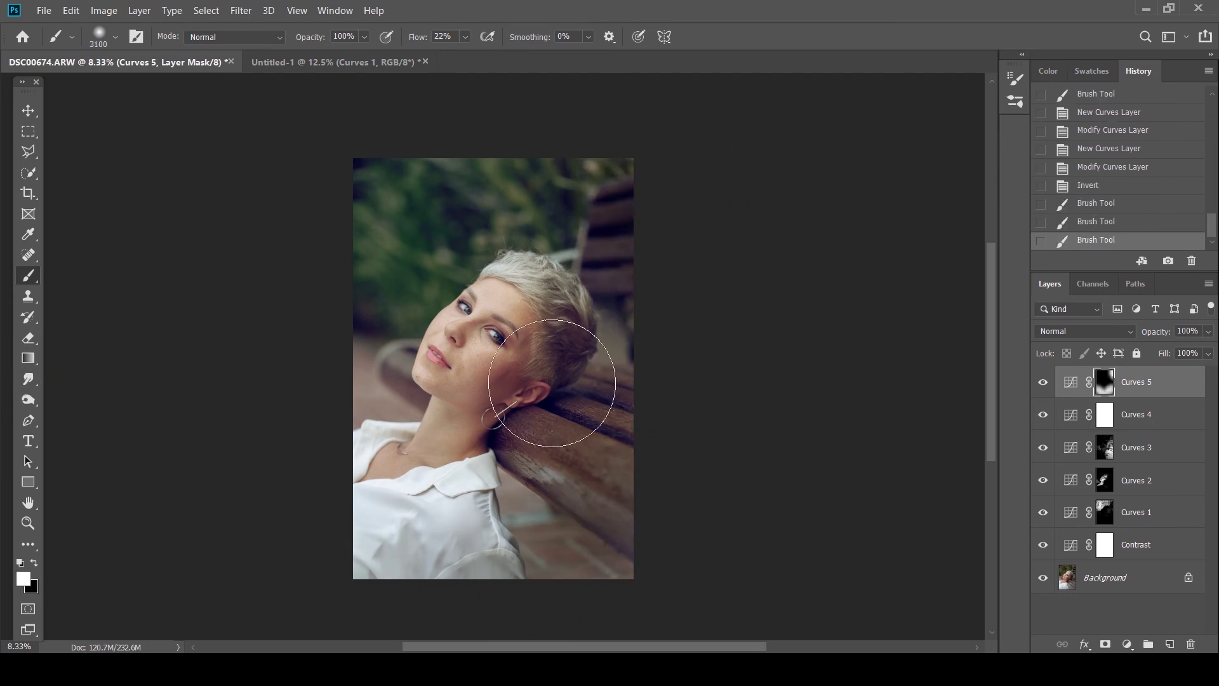
left_click_drag(403, 129, 394, 242)
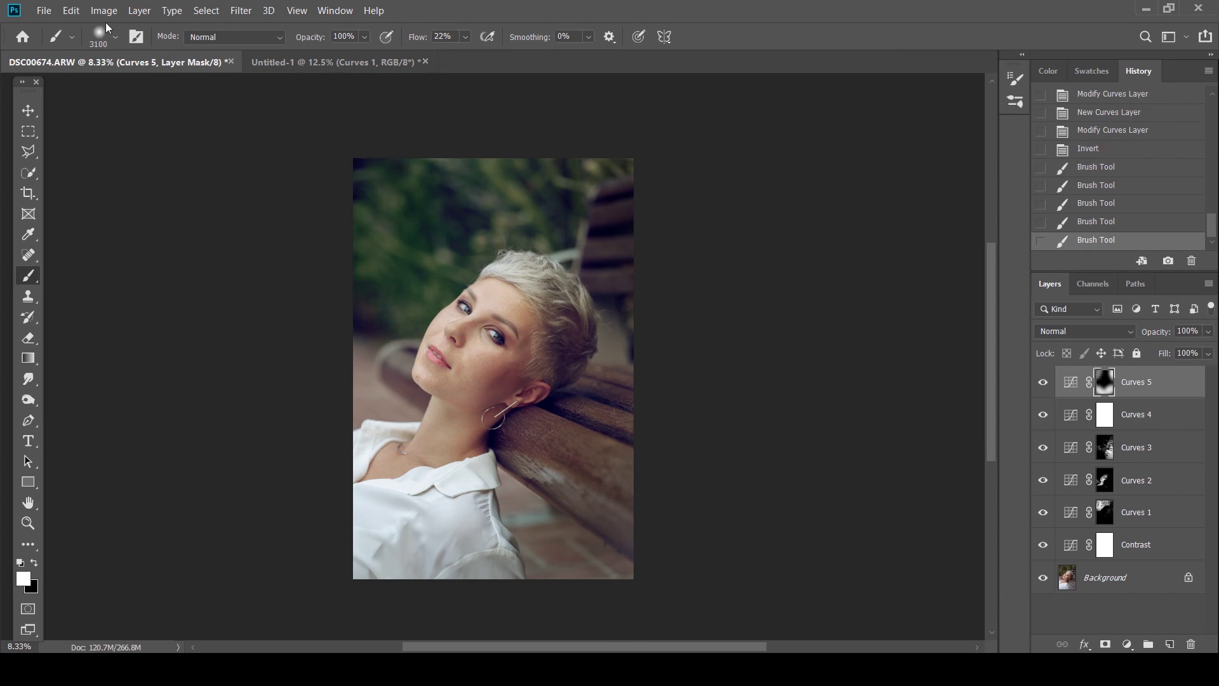
left_click_drag(454, 169, 476, 177)
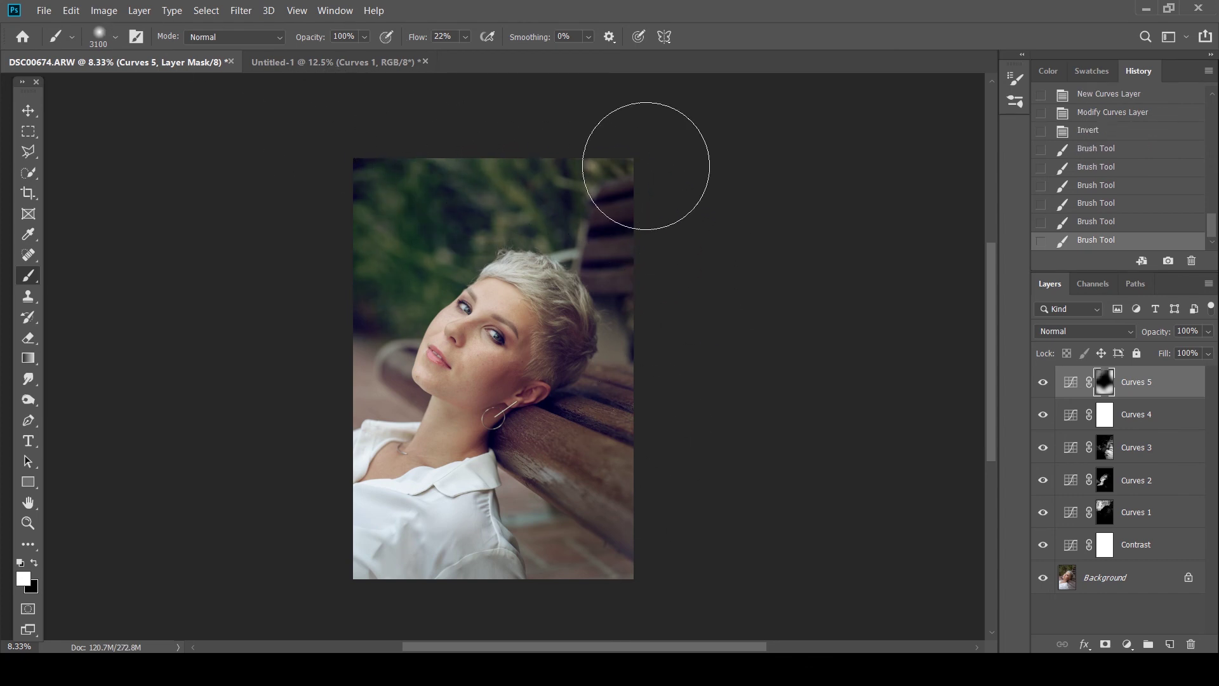
left_click_drag(603, 450, 449, 572)
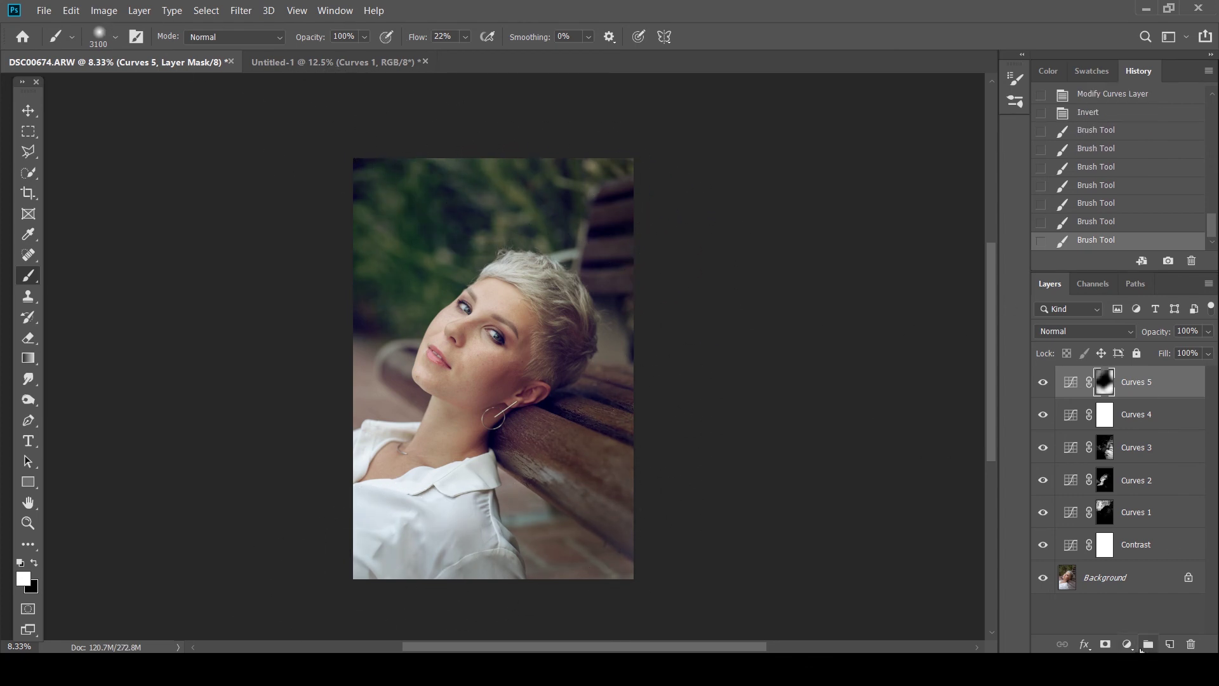
left_click(1127, 644)
left_click(1114, 441)
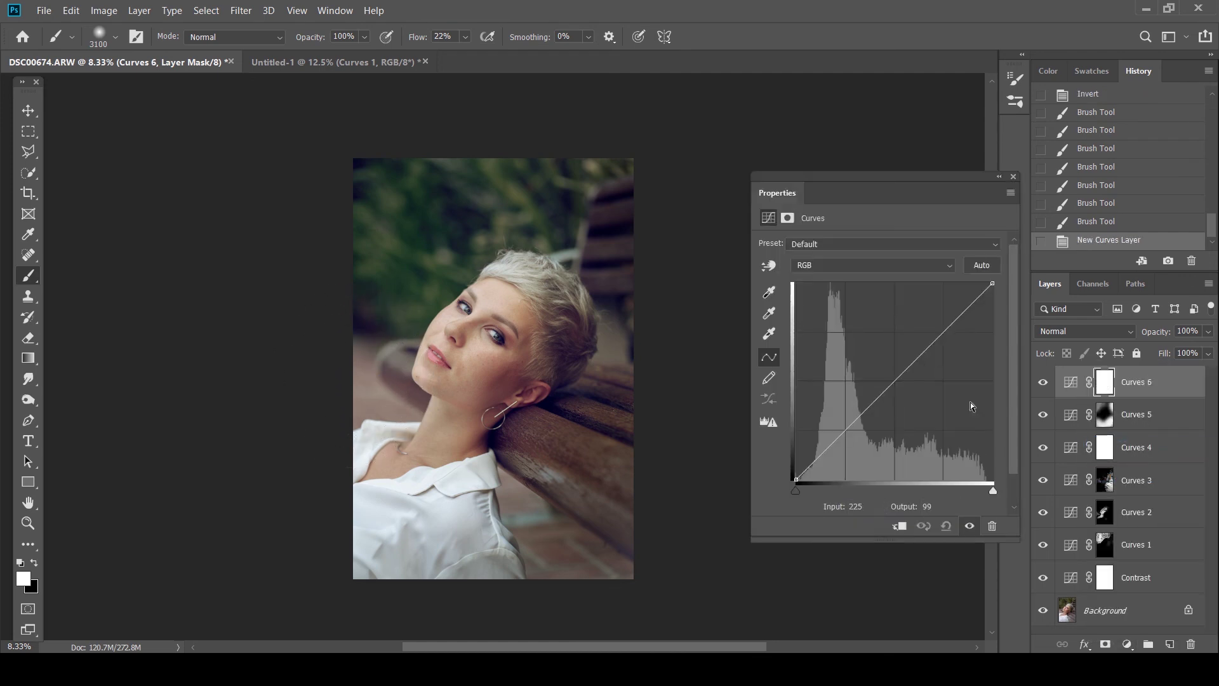
- Invert the Curves 6 mask, nudge its midpoint, and set its blend mode to Screen
key("ctrl+i")
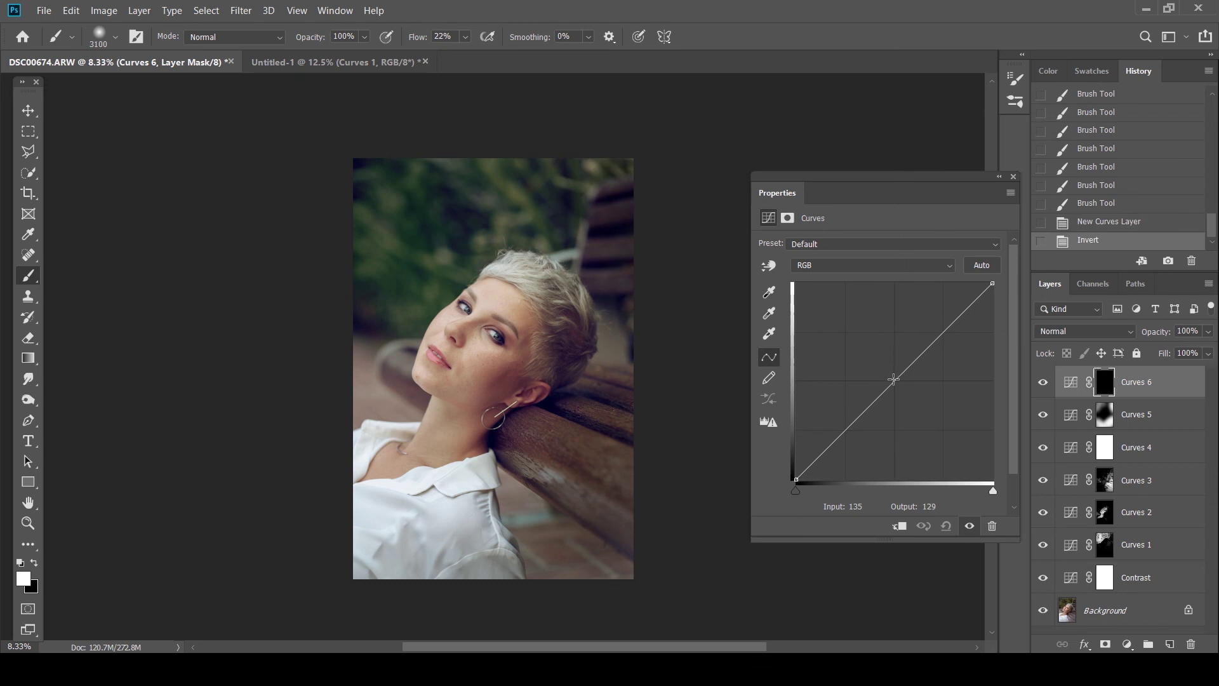
left_click(893, 379)
left_click_drag(893, 379, 891, 379)
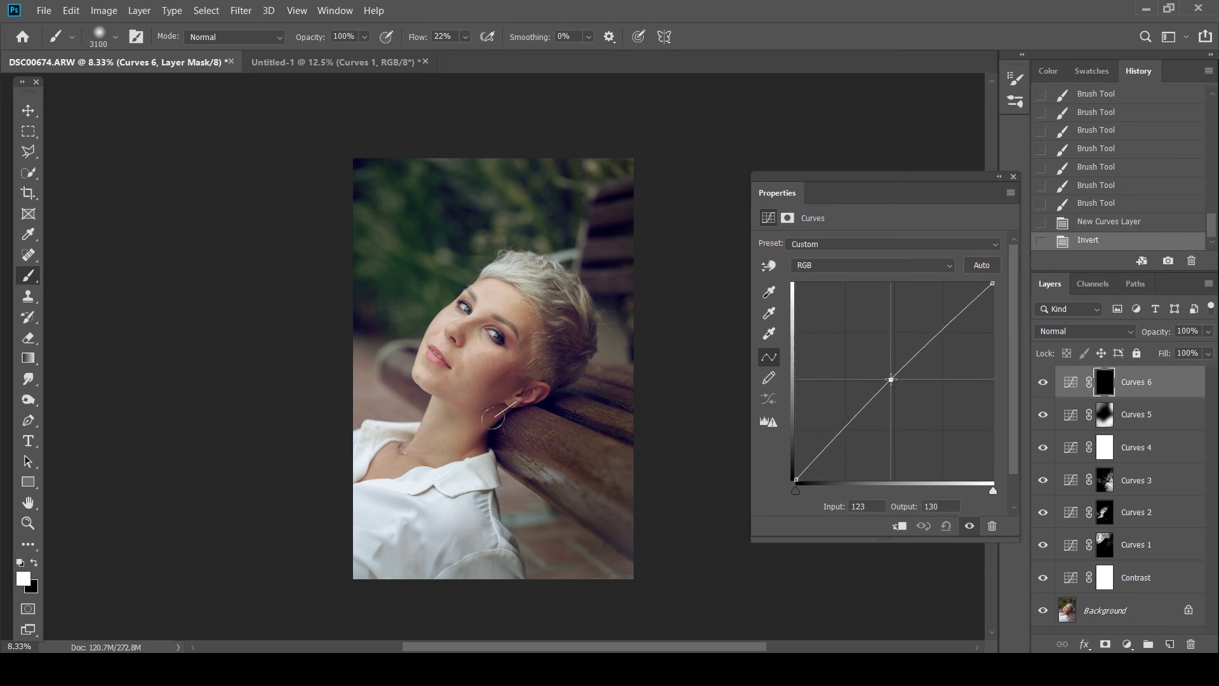
left_click(1014, 176)
left_click(1072, 330)
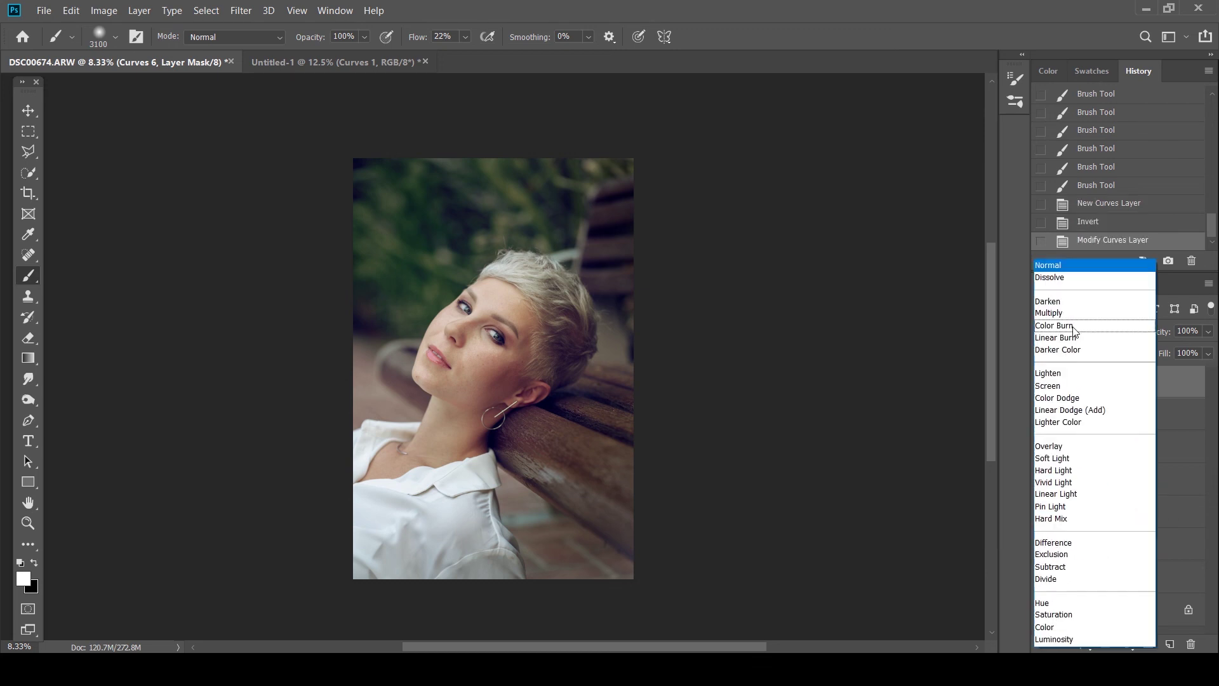
left_click(1080, 387)
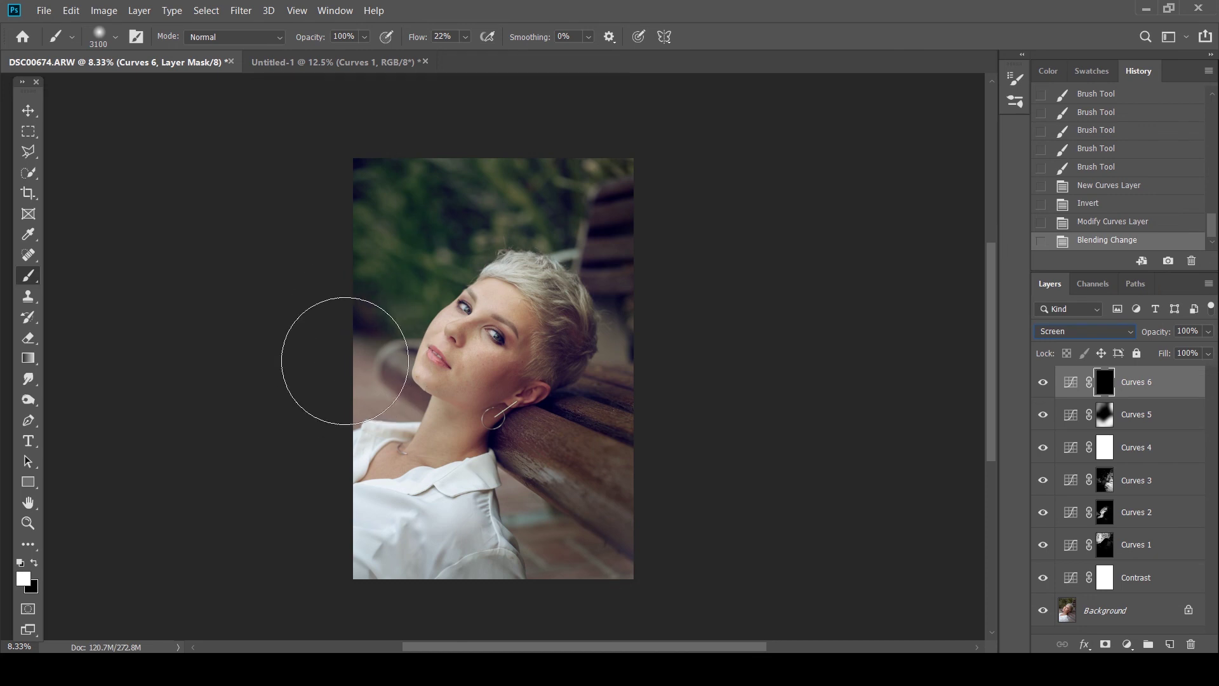
- Paint white along the photo's left edge to softly brighten it
left_click(345, 360)
left_click(343, 363)
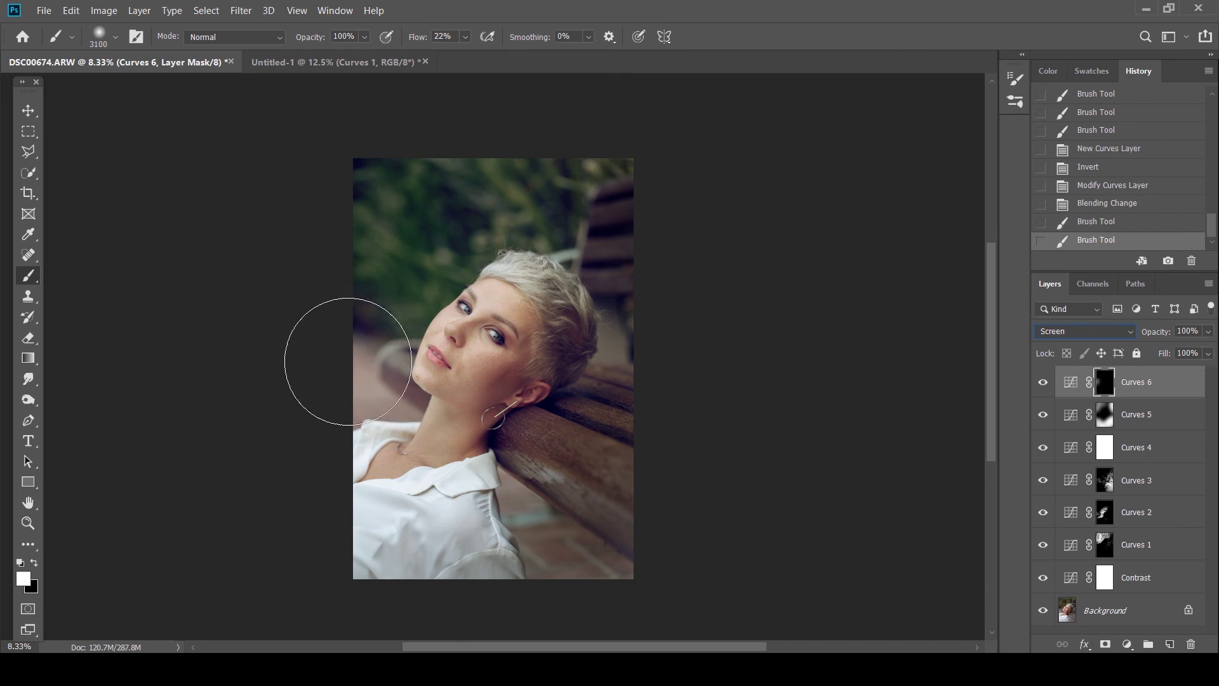
double_click(1083, 388)
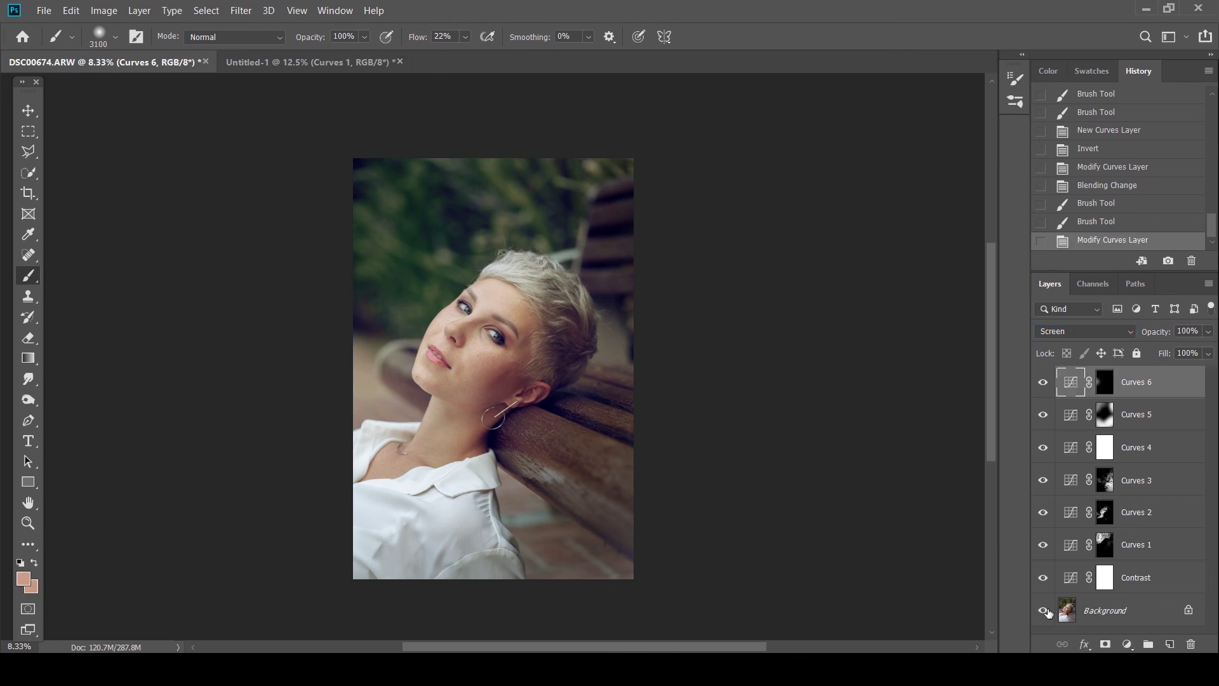
left_click(1045, 611, "alt")
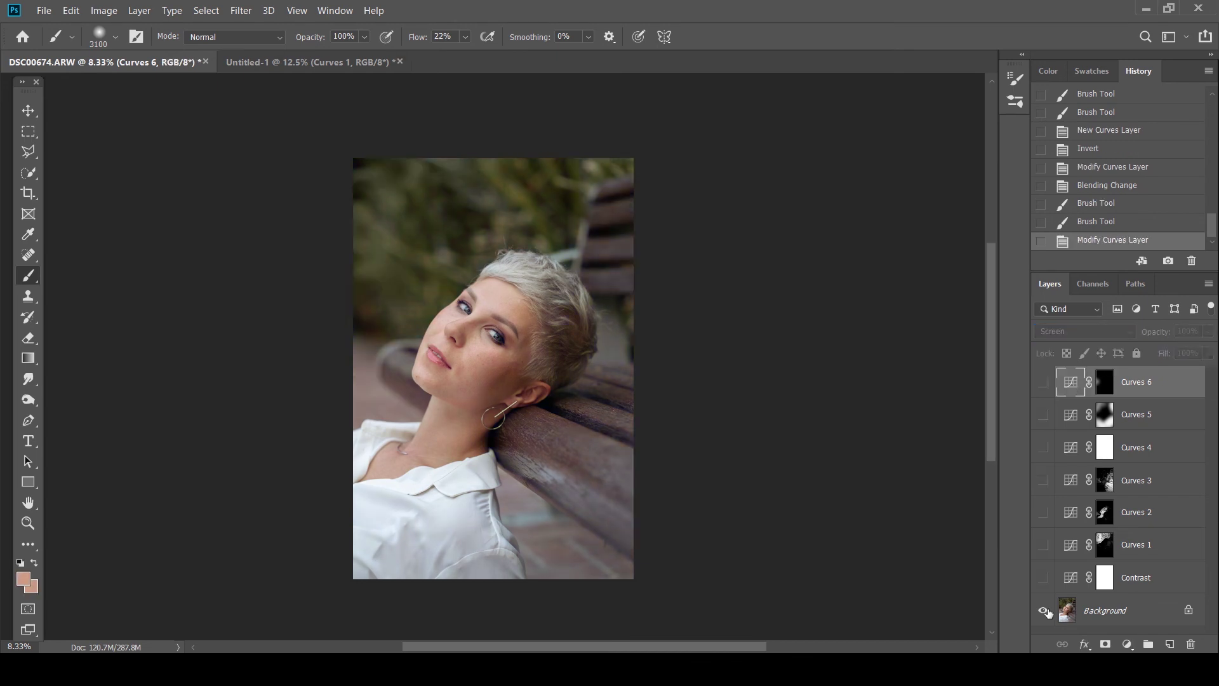
left_click(1045, 611, "alt")
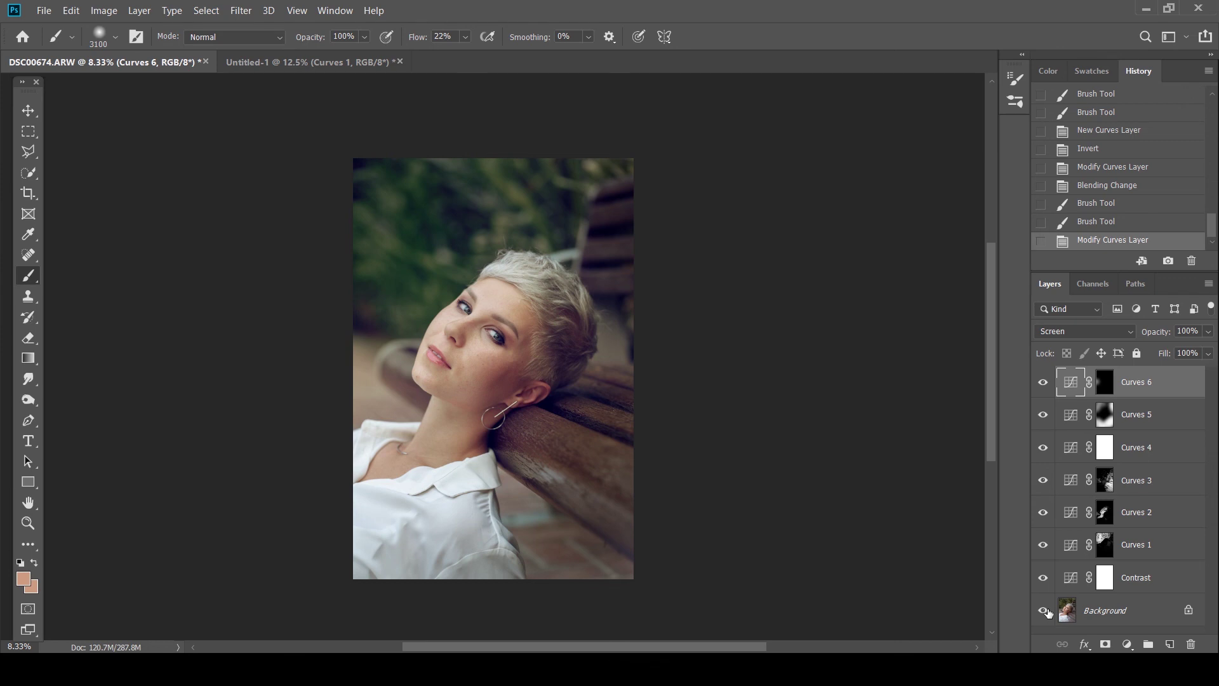
left_click(1045, 610, "alt")
left_click(1044, 611, "alt")
left_click(1045, 611, "alt")
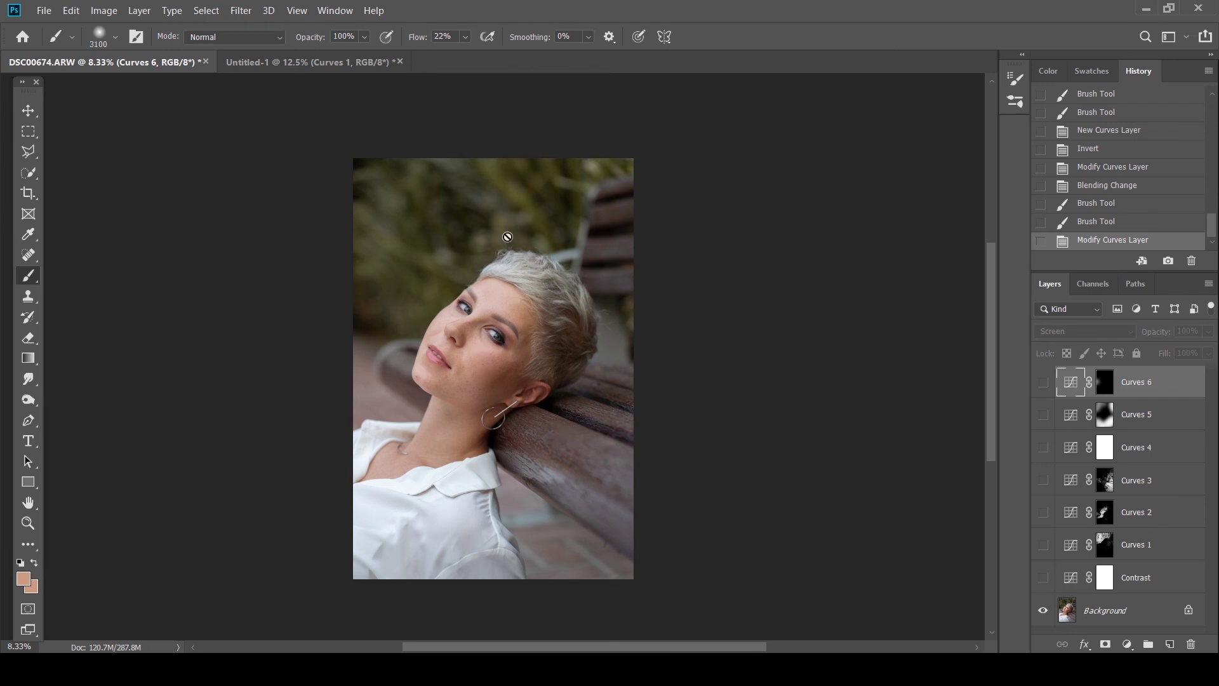
left_click(1043, 610, "alt")
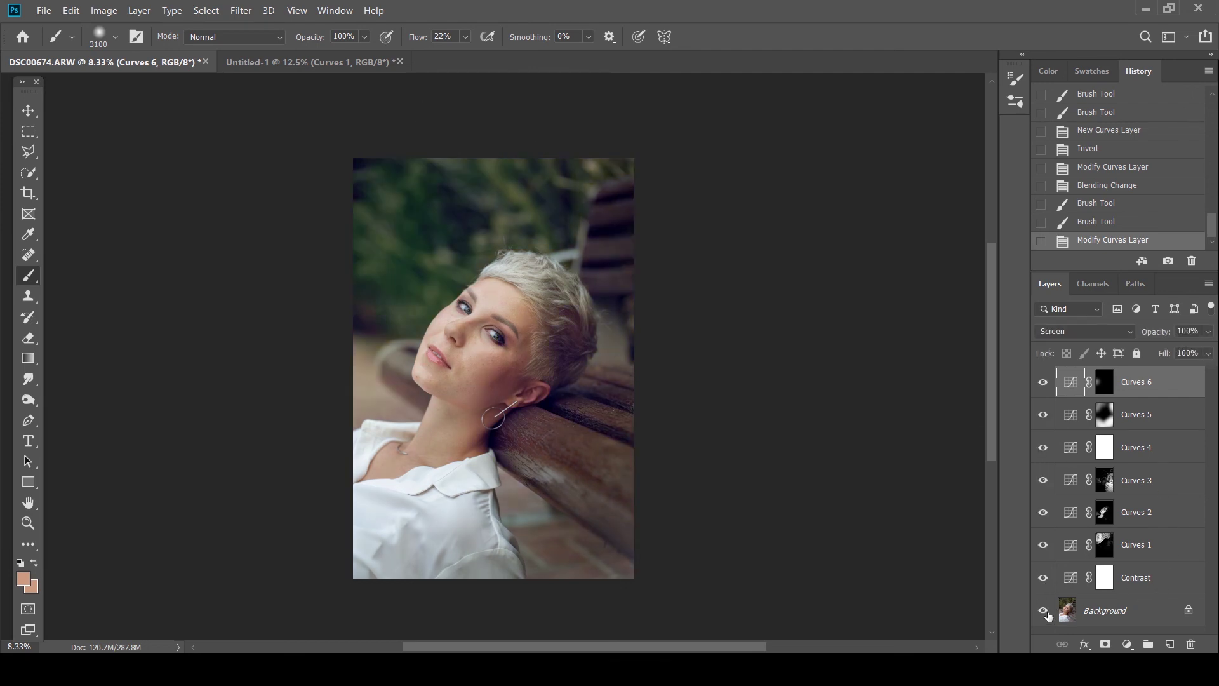